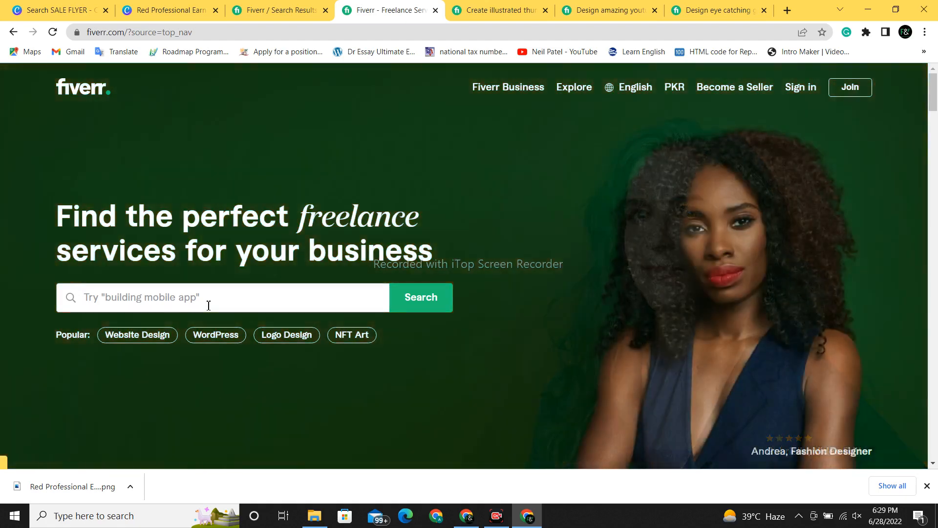
Search Fiverr for "business flyer" services using the matching search suggestion.
type("FLYER")
key("BackSpace")
key("BackSpace")
key("BackSpace")
key("BackSpace")
key("BackSpace")
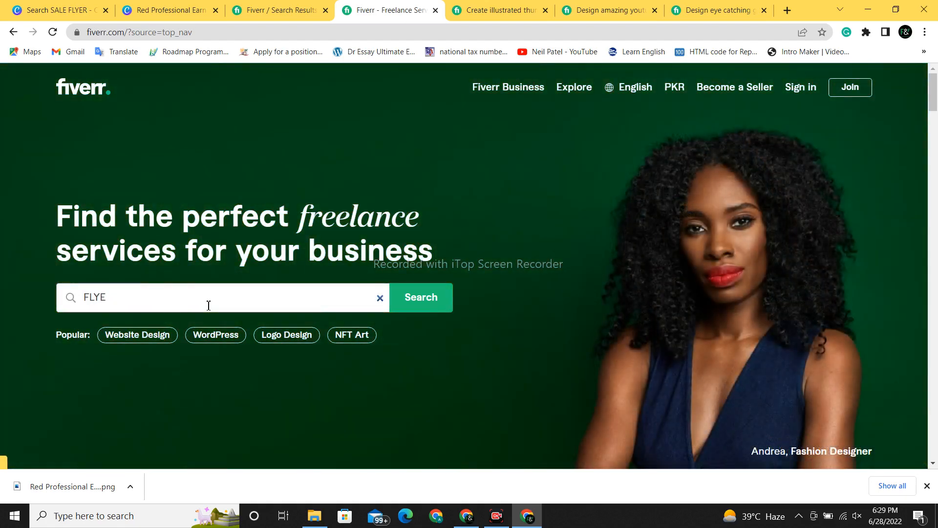
type("BUSINESS FLYER")
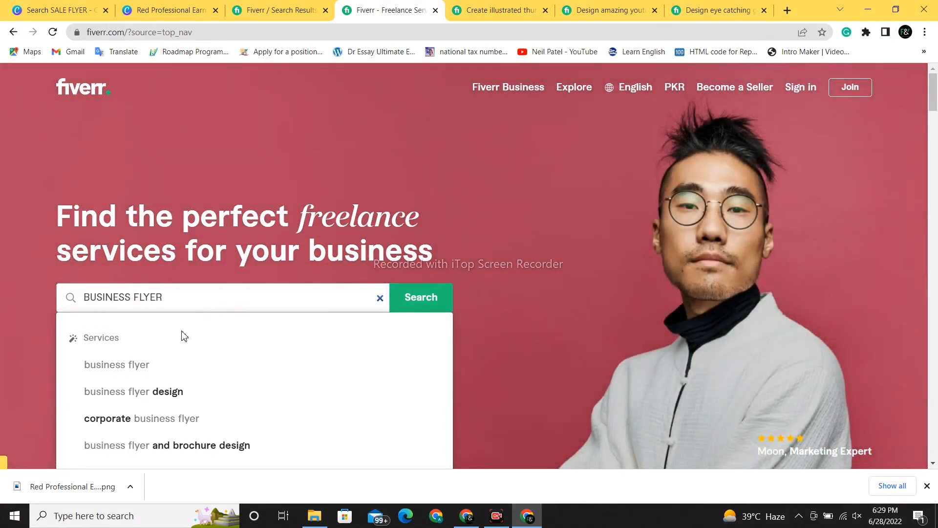
left_click(153, 373)
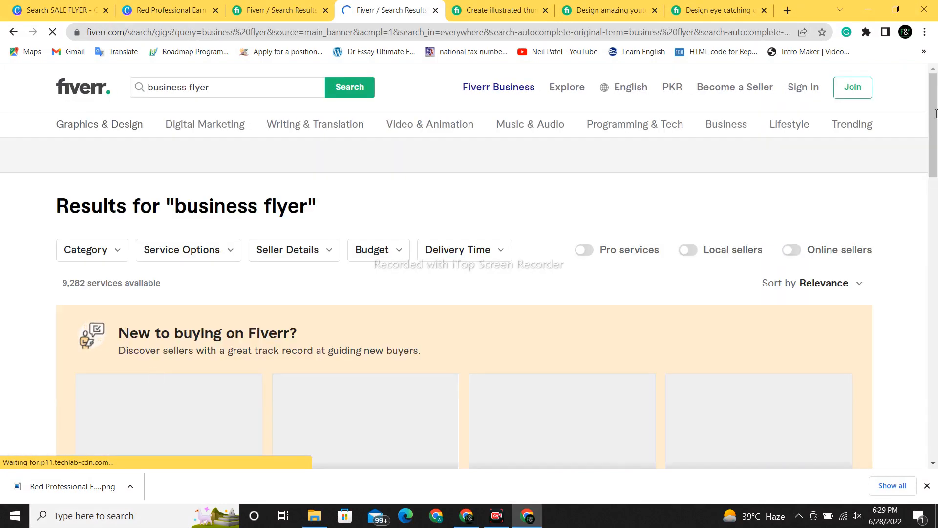
Open the gig "I will design business flyers and marketing materials" from the recommended results for new buyers.
scroll(935, 185, "down", 6)
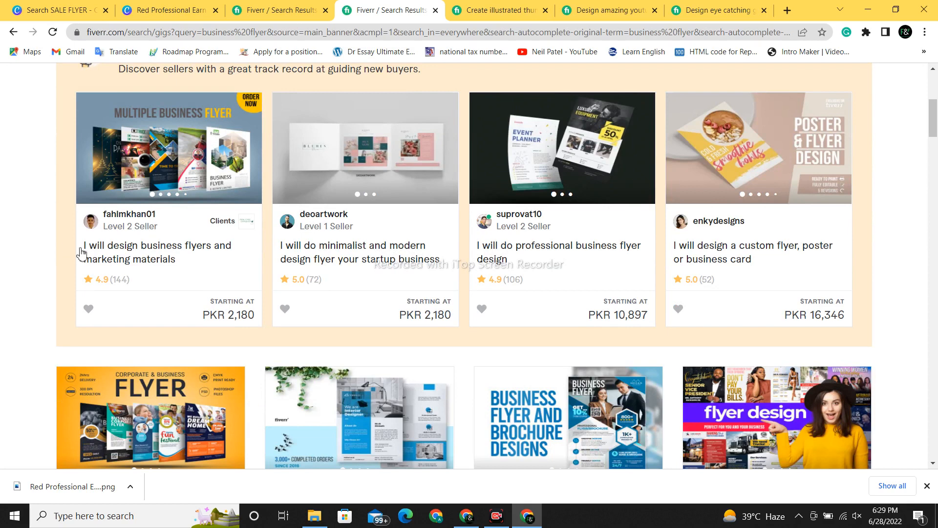
mouse_move(119, 228)
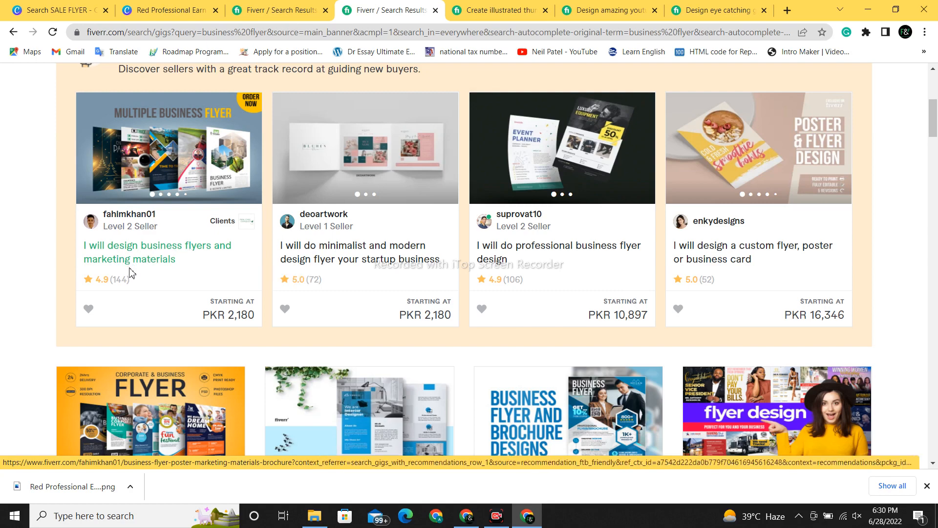
left_click(147, 253)
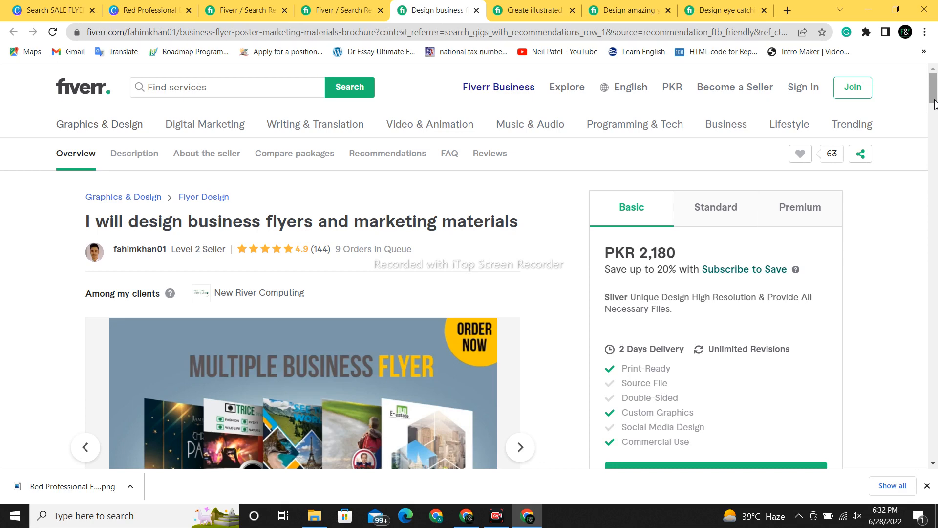
Browse the sample images in the business flyers and marketing materials gig's gallery.
left_click_drag(934, 104, 936, 113)
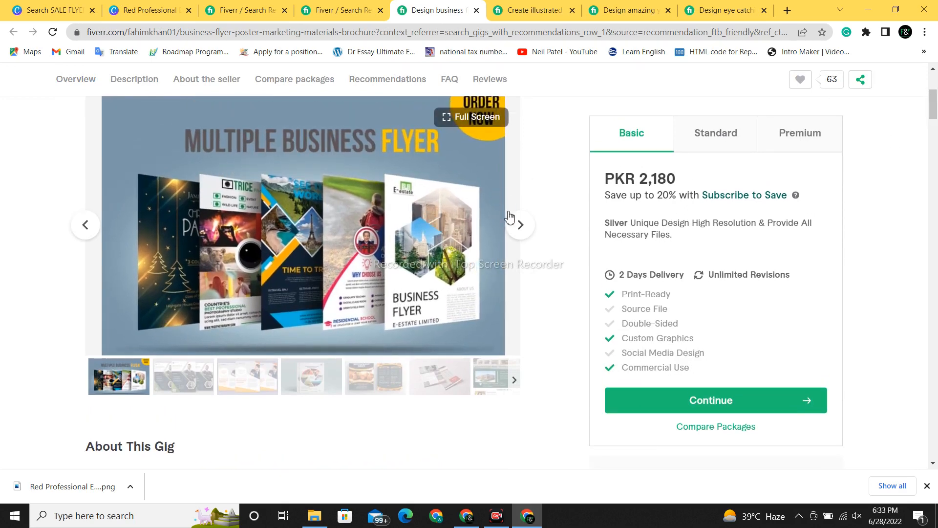
left_click(521, 235)
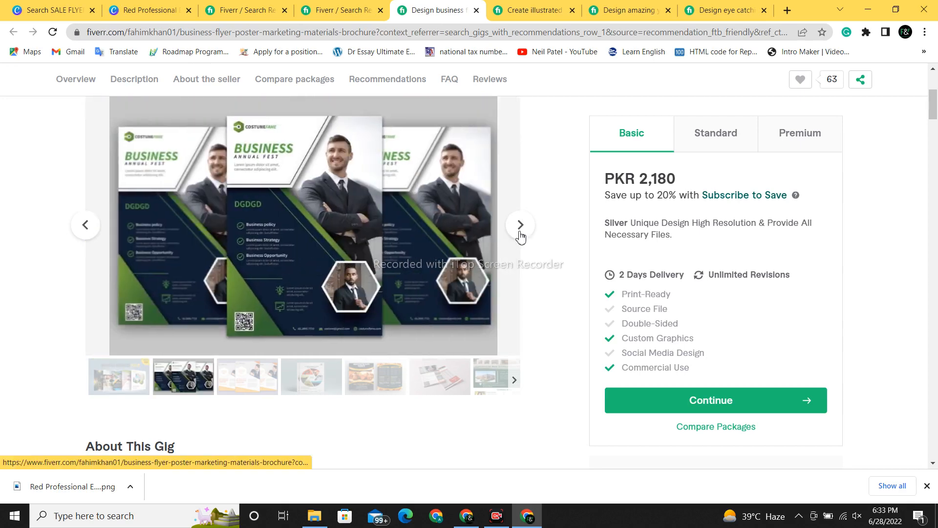
left_click(521, 235)
left_click(521, 236)
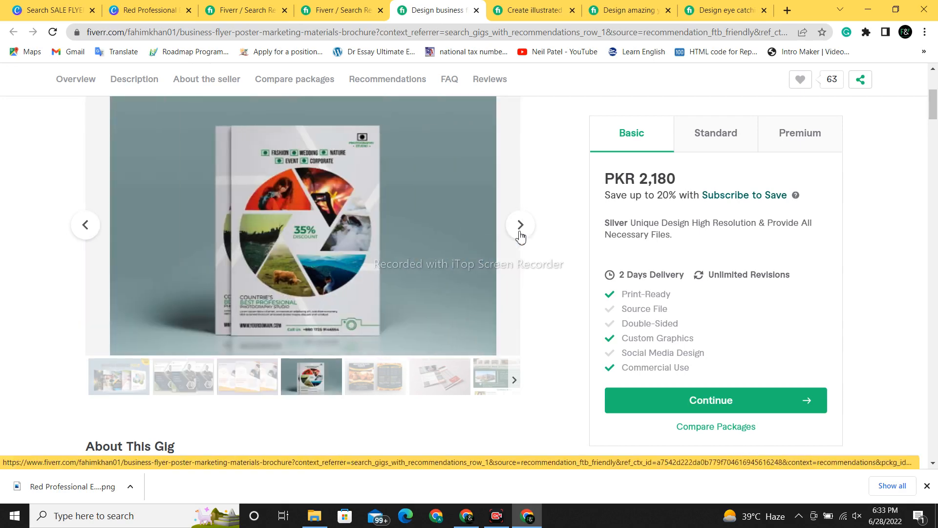
left_click(521, 235)
left_click(521, 235)
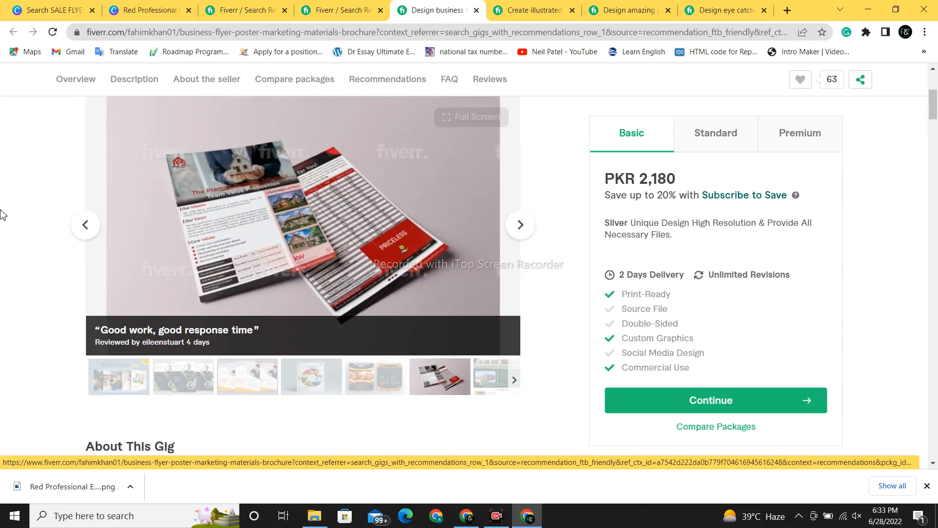
left_click(84, 226)
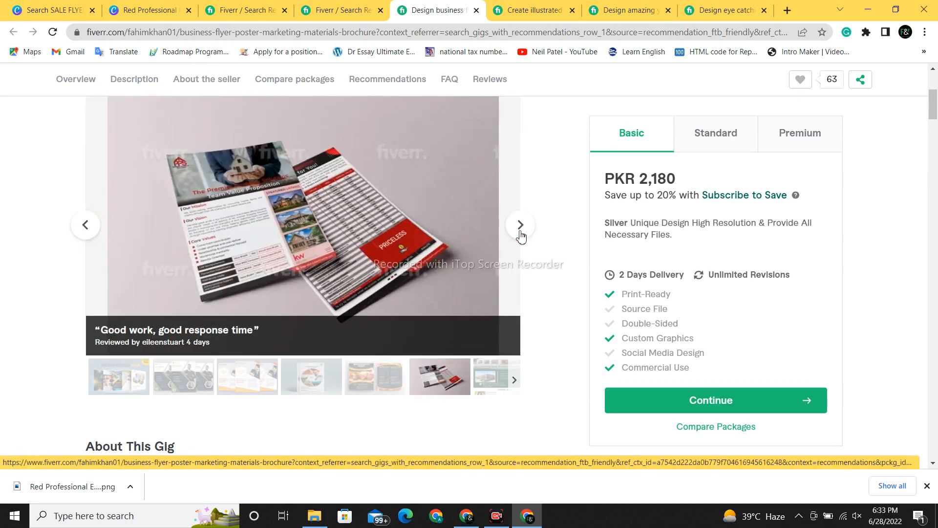
left_click(520, 235)
left_click(520, 235)
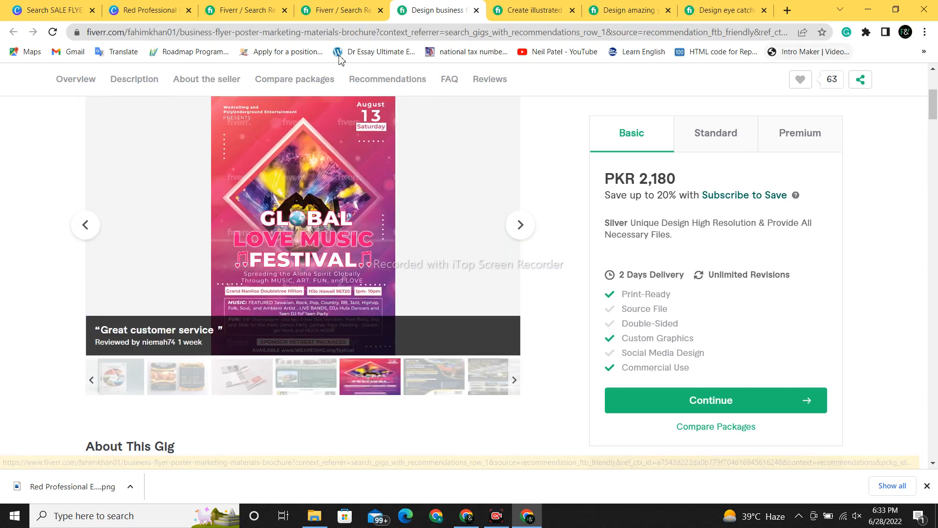
Return to the business flyer results and open the gig "I will design business flyer, event flyer and poster".
left_click(334, 6)
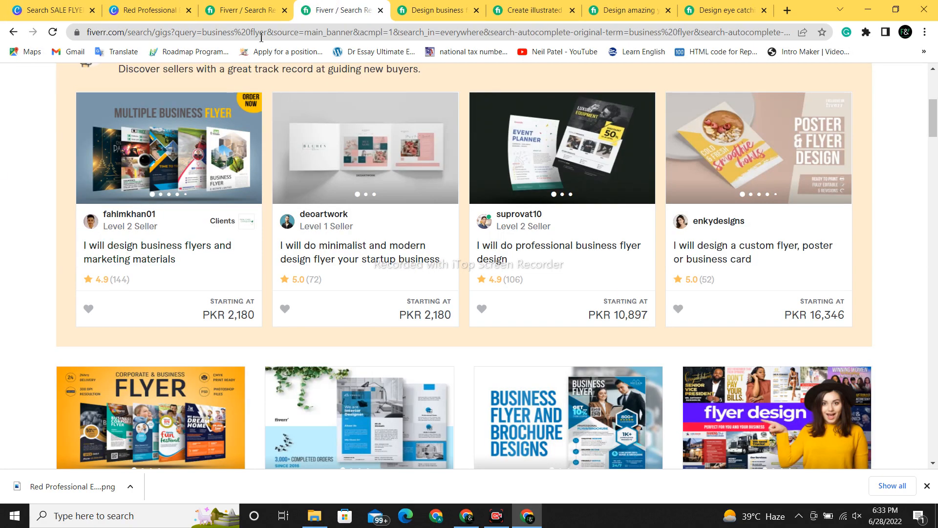
left_click_drag(936, 130, 928, 213)
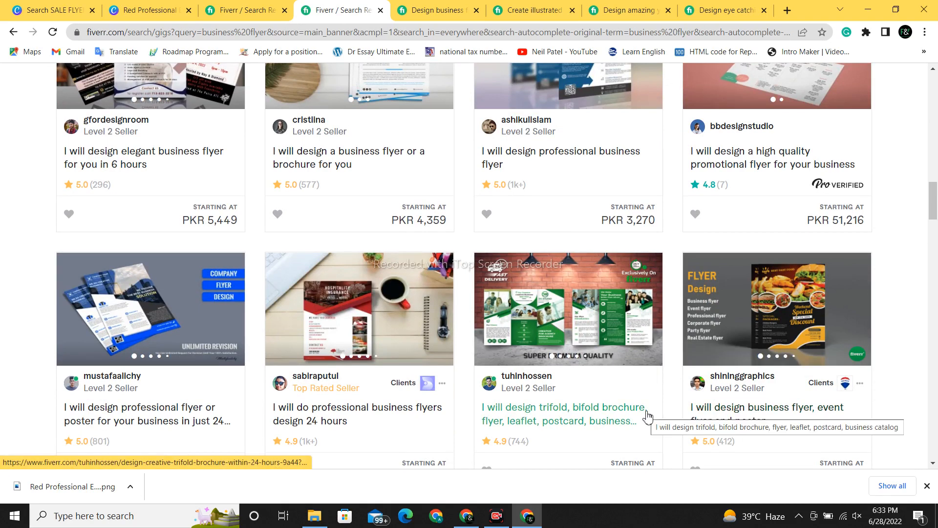
left_click(774, 415)
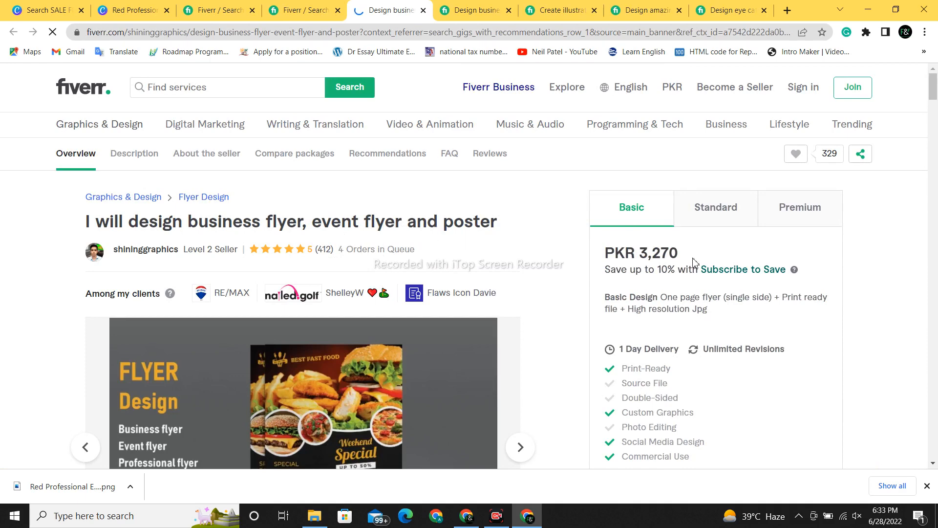
Look through the portfolio images of the business flyer, event flyer and poster gig.
scroll(931, 87, "down", 3)
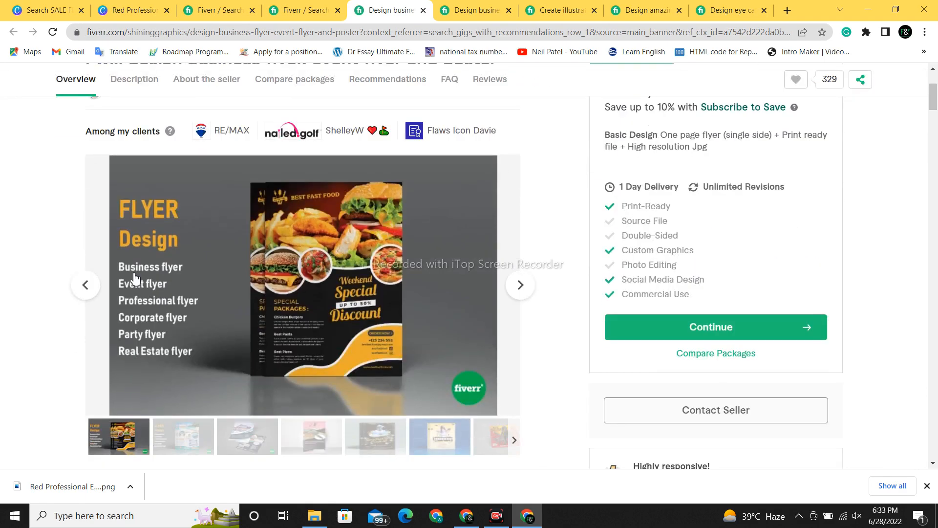
left_click(522, 298)
left_click(521, 297)
left_click(521, 297)
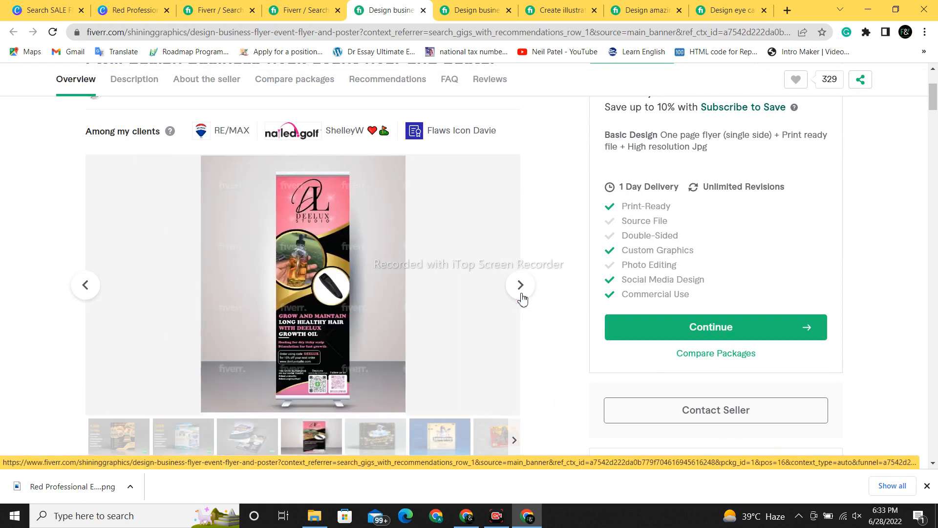
left_click(522, 297)
left_click(521, 298)
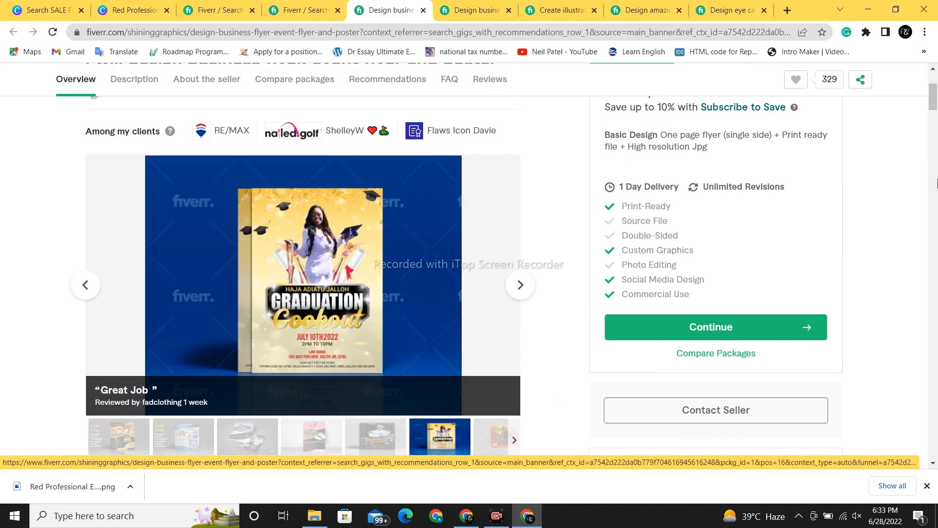
Review the gig's Basic package, and view the details and prices of its Standard and Premium packages.
scroll(733, 162, "up", 2)
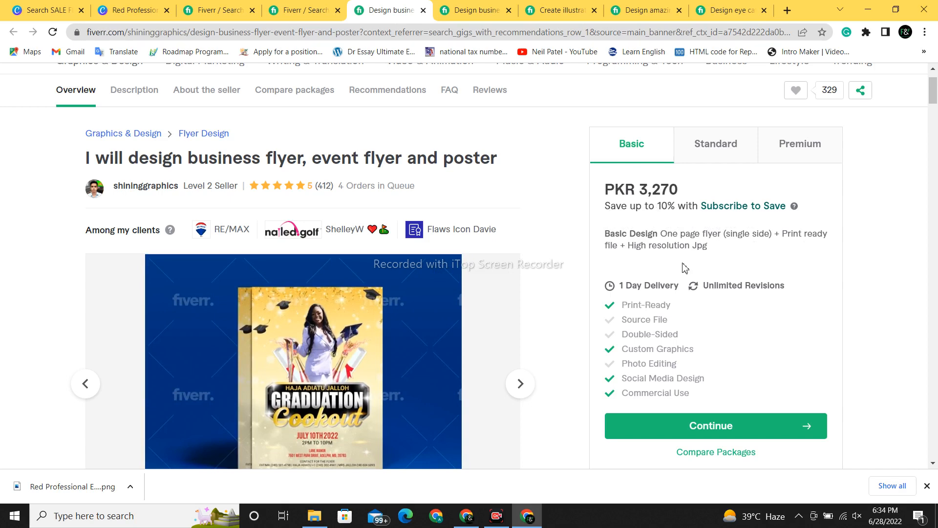
mouse_move(320, 378)
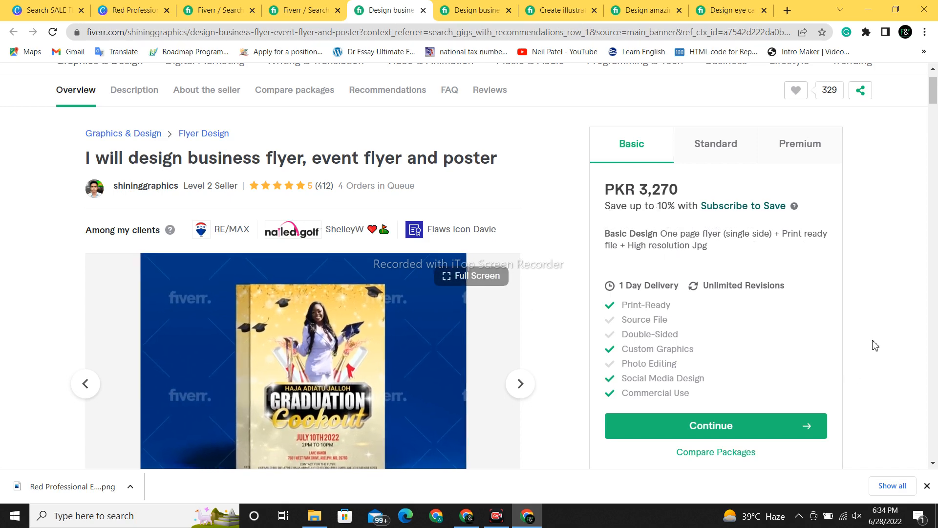
left_click(708, 148)
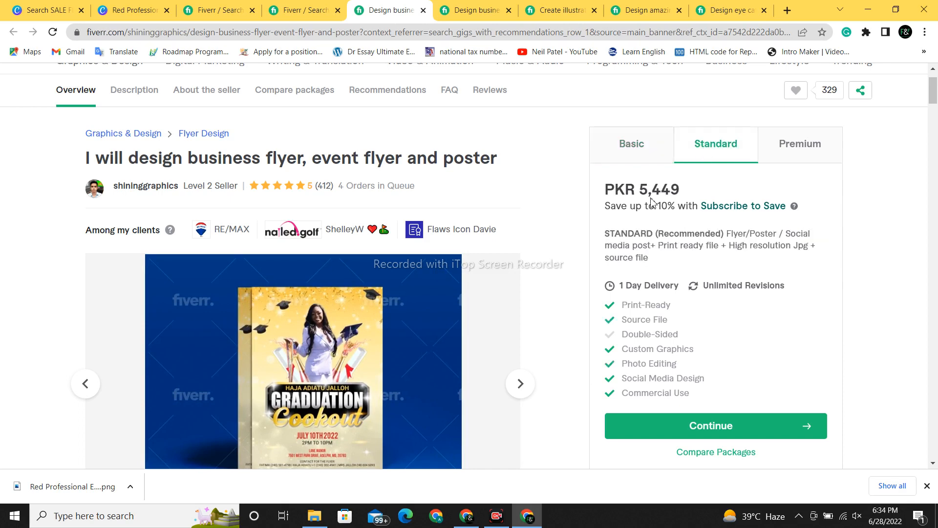
left_click(780, 159)
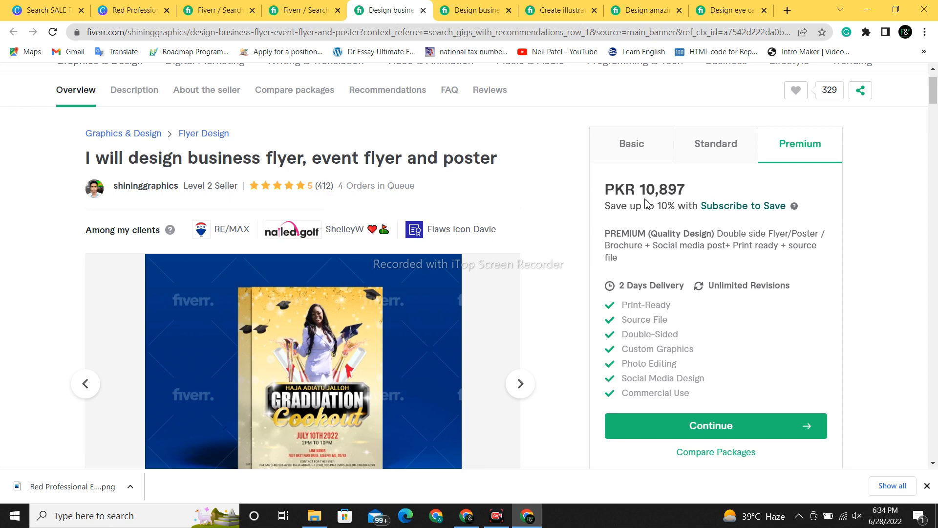
Go back to the business flyer results and open the Pro verified gig "I will design a professional flyer for your business".
left_click(296, 10)
left_click_drag(934, 186, 931, 236)
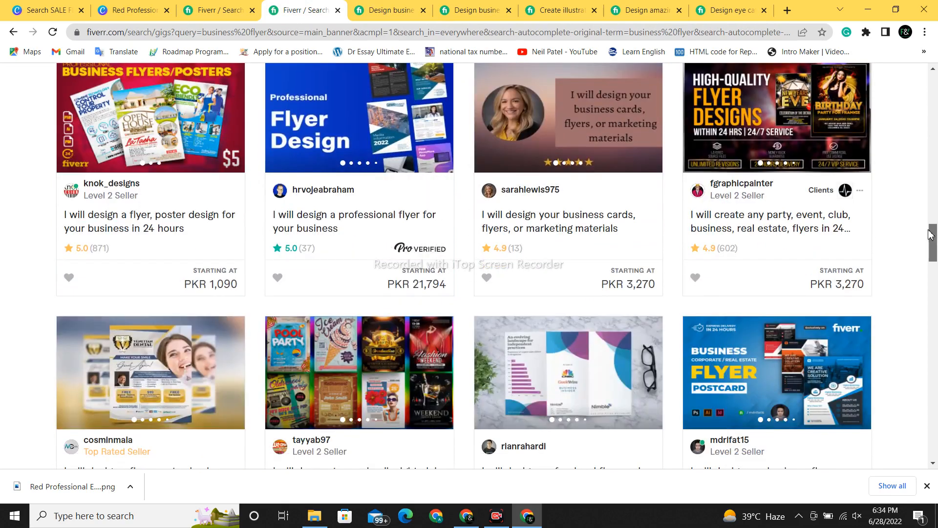
left_click(329, 226)
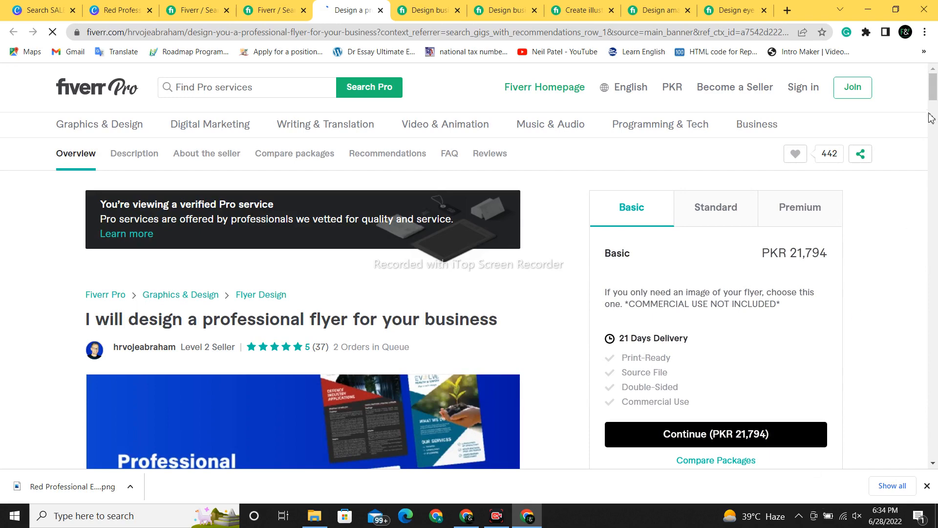
Read the title of the professional flyer gig and browse the sample designs in its gallery.
scroll(934, 93, "down", 2)
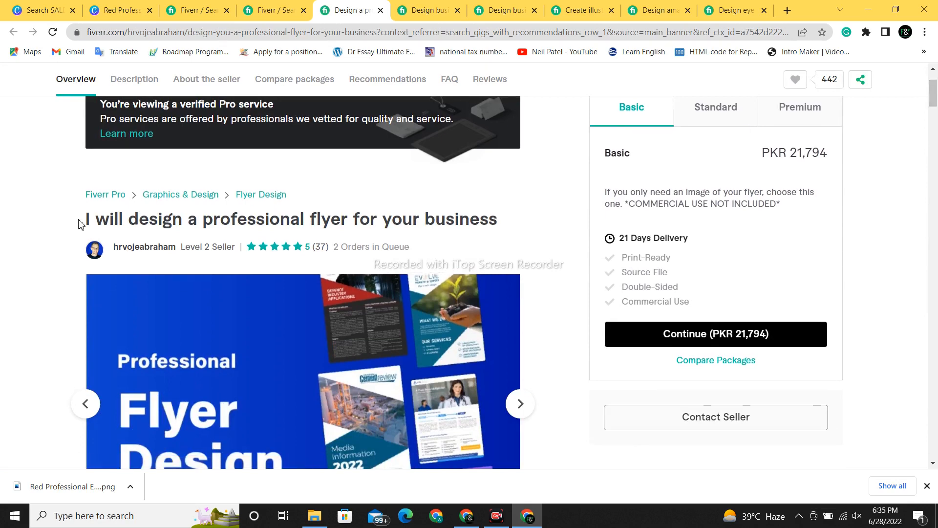
left_click_drag(93, 221, 629, 231)
left_click(540, 197)
scroll(933, 122, "down", 3)
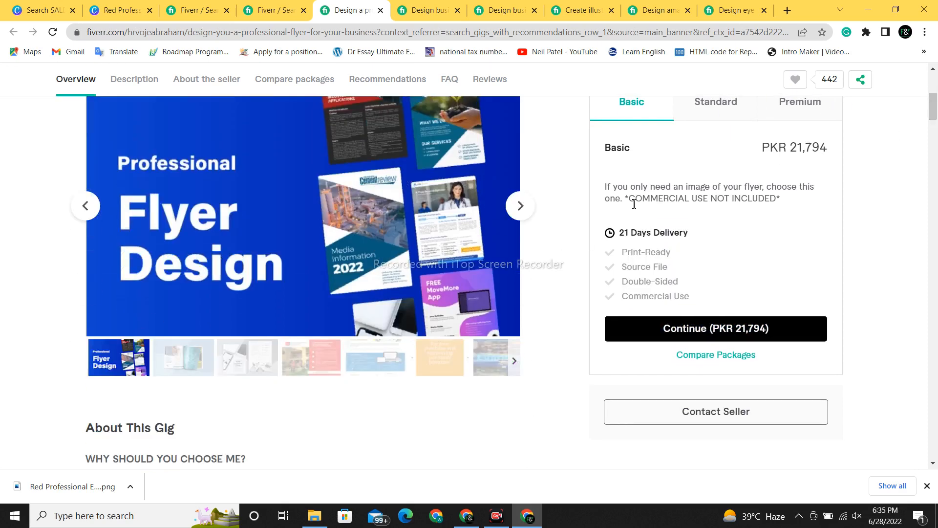
left_click(520, 207)
left_click(519, 206)
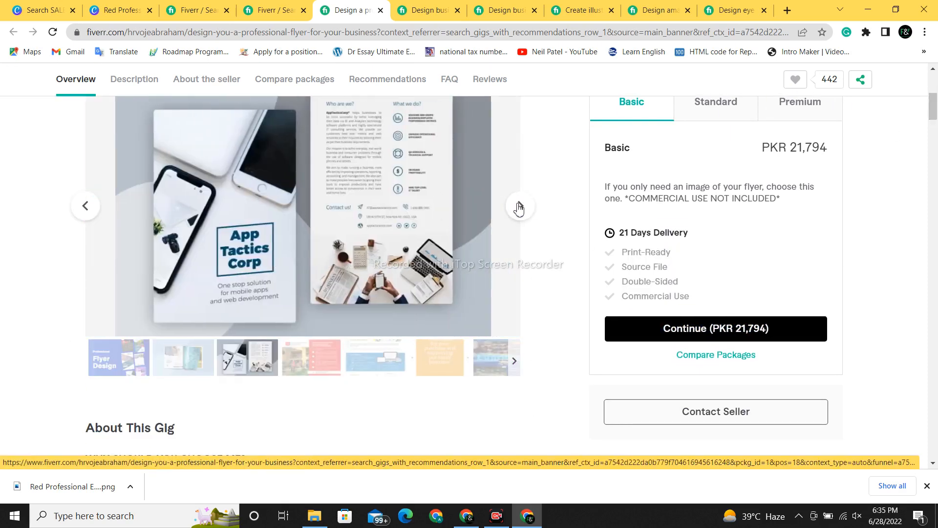
left_click(519, 206)
left_click(520, 206)
left_click(519, 207)
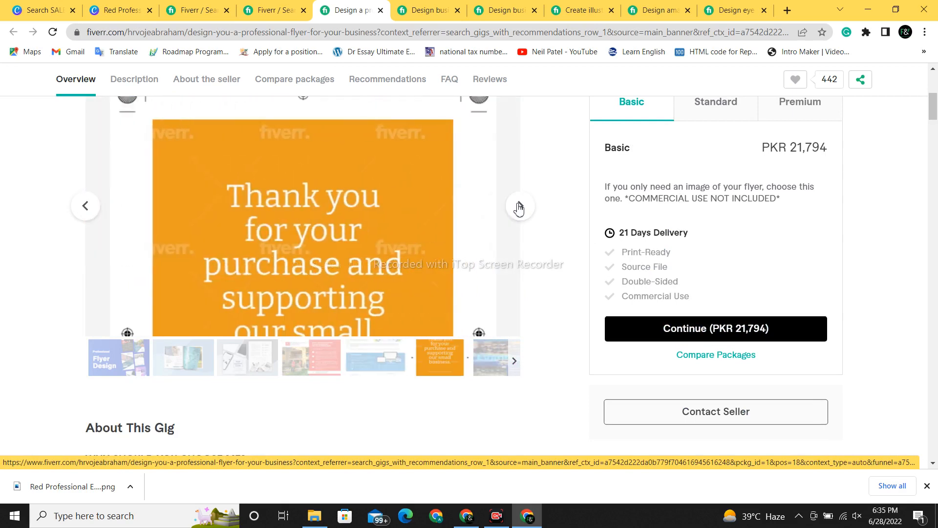
left_click(519, 206)
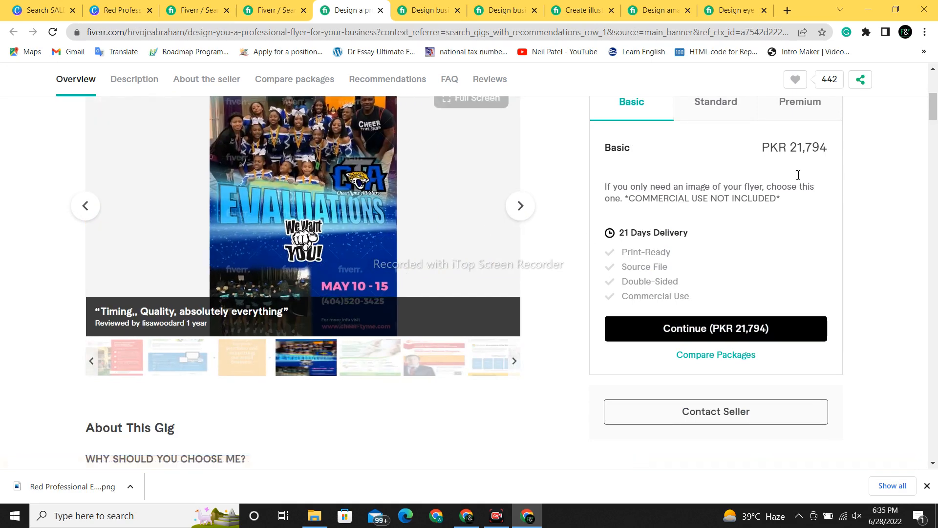
Highlight the prices of the gig's Basic, Standard and Premium packages in turn, and return to the search results.
left_click_drag(934, 112, 934, 106)
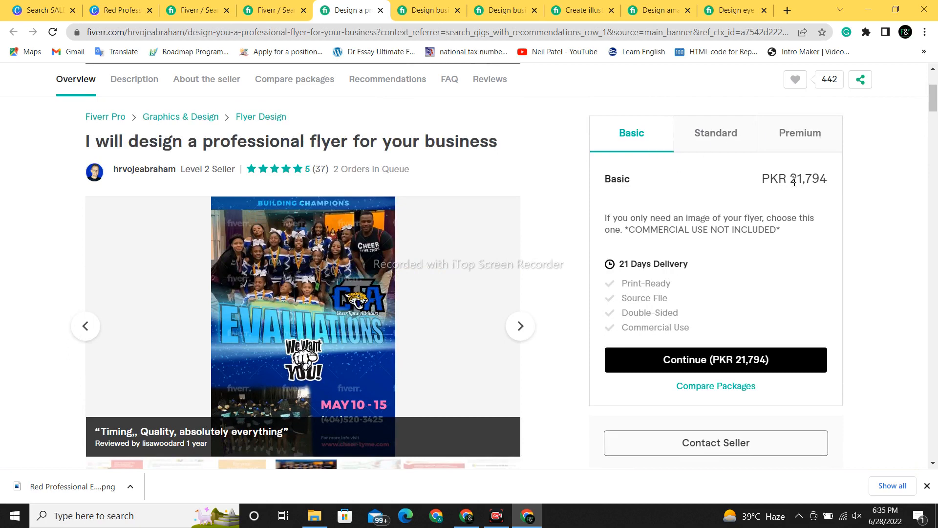
left_click_drag(794, 182, 828, 184)
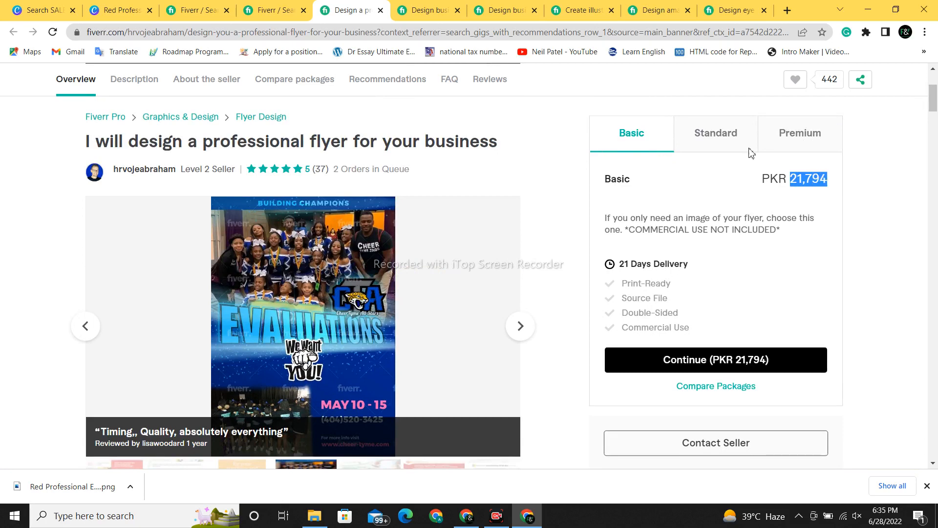
left_click(736, 141)
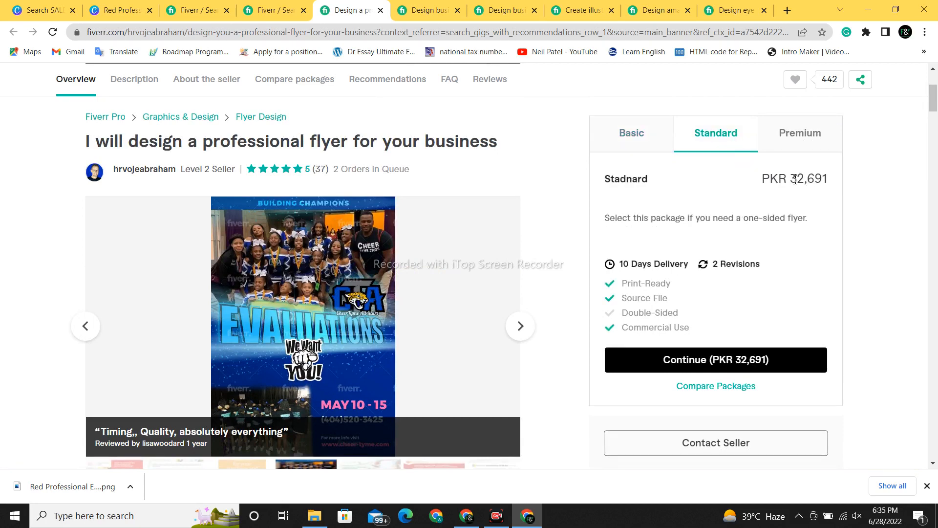
left_click_drag(795, 179, 829, 181)
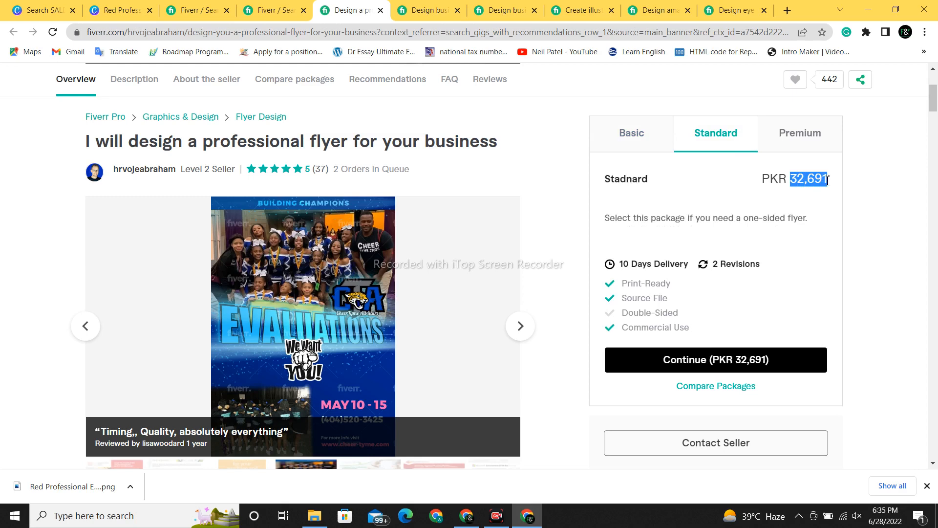
left_click(808, 144)
left_click_drag(807, 185, 831, 188)
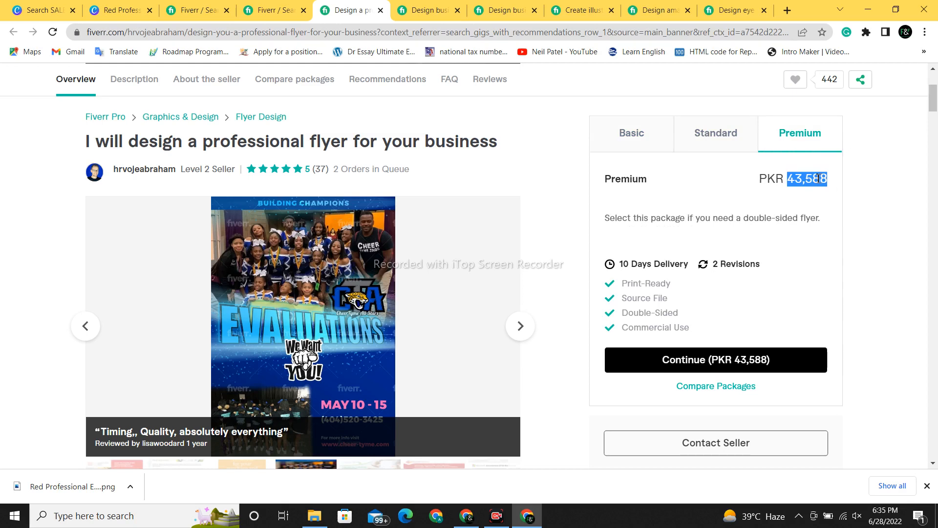
left_click(248, 6)
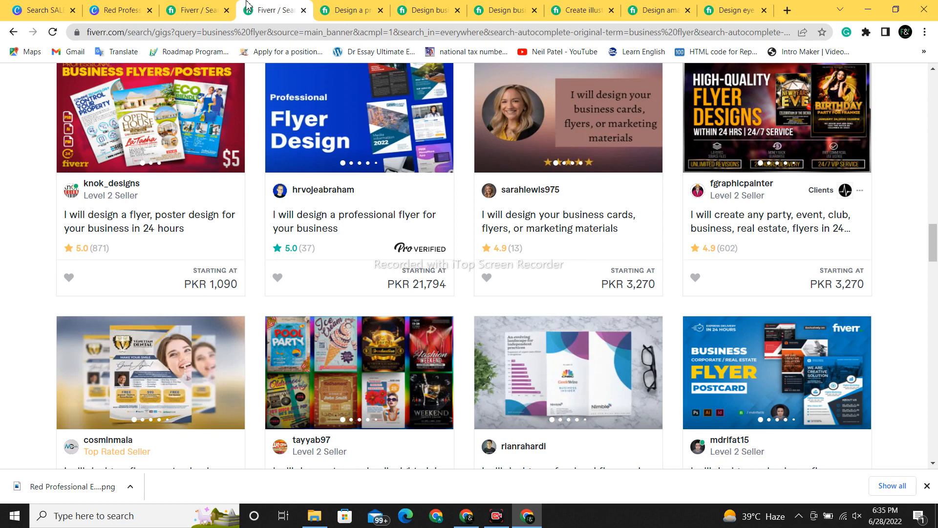
Switch to Canva, go to its home page and find templates through the "food poster" suggestion for POSTER.
left_click(59, 6)
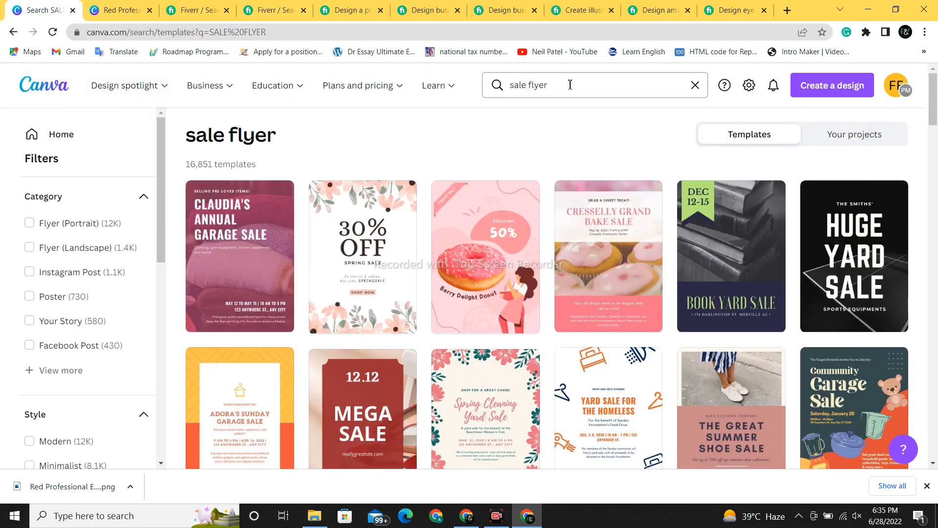
left_click(569, 85)
left_click(19, 89)
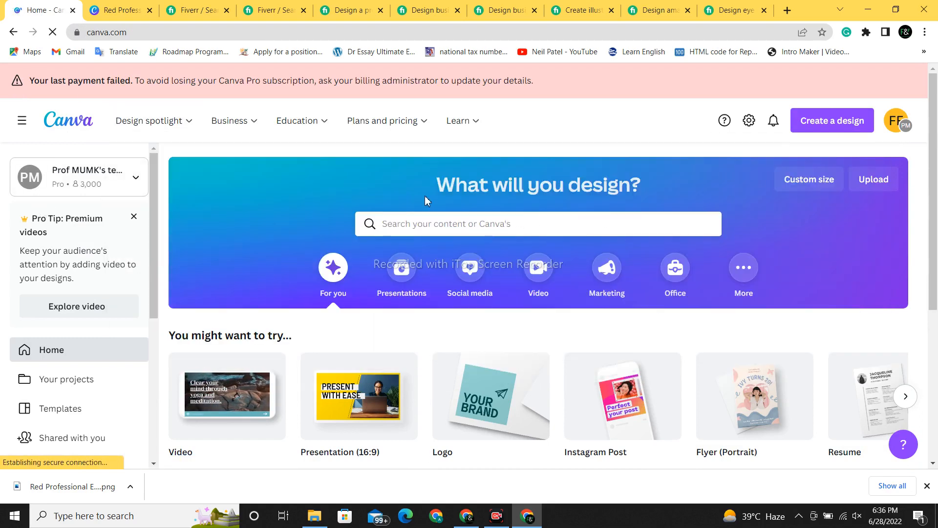
left_click(454, 227)
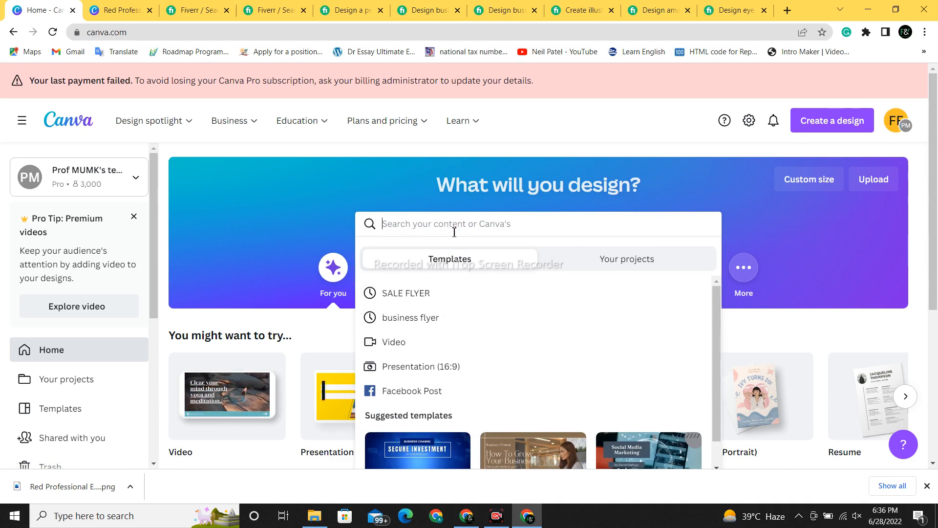
type("POSTER")
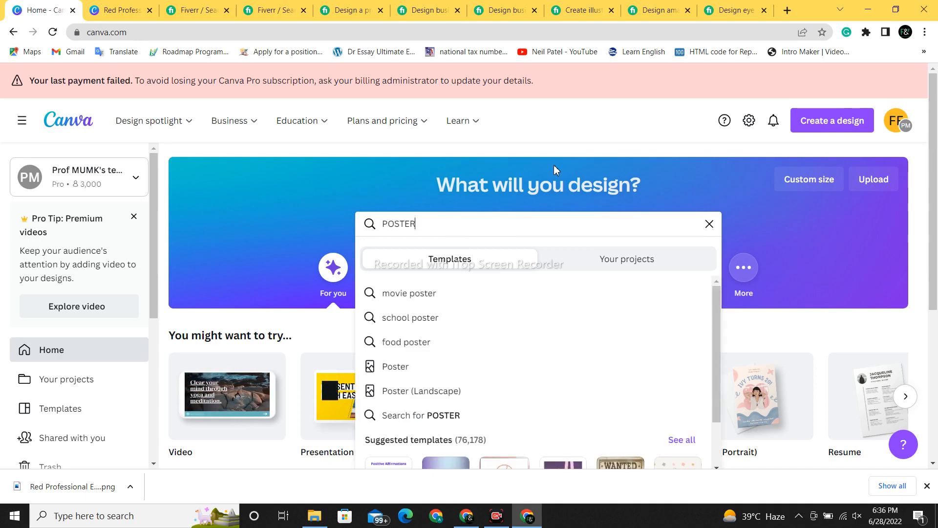
left_click(421, 350)
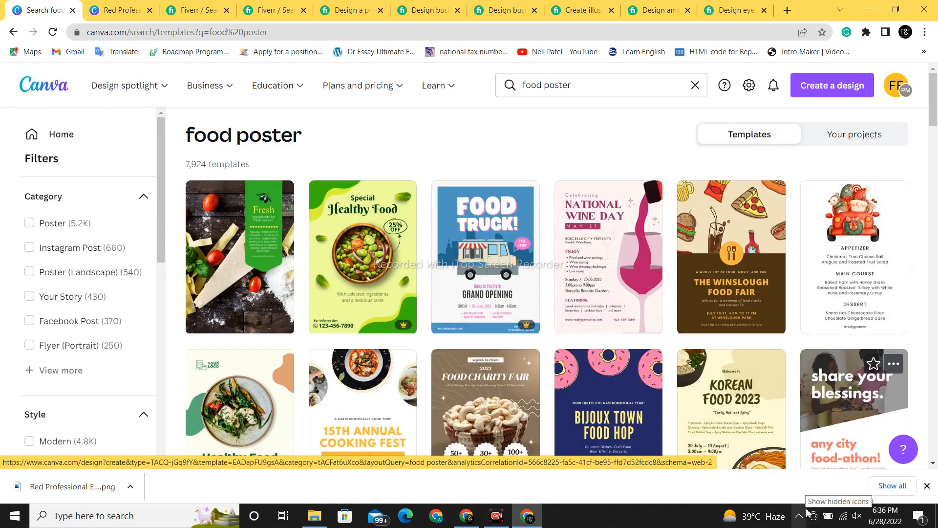
Browse the food poster templates and open the grey "DELICIOUS" burger discount poster for editing.
left_click_drag(933, 120, 930, 174)
left_click_drag(926, 192, 915, 240)
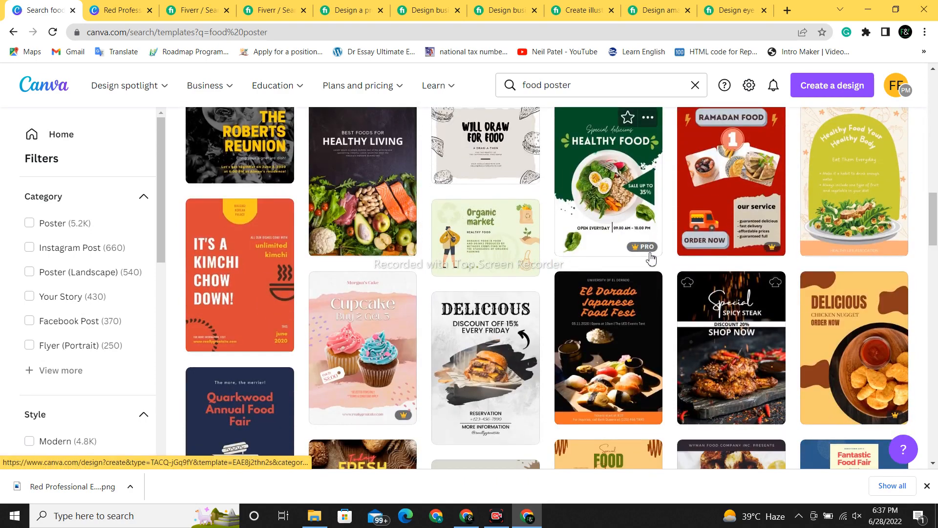
mouse_move(637, 252)
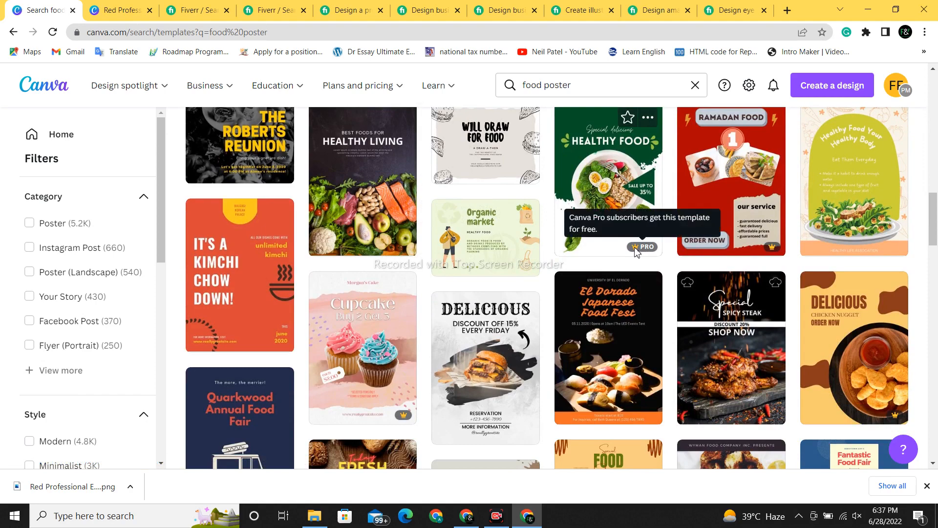
mouse_move(935, 218)
left_mouse_down()
mouse_move(936, 348)
mouse_move(935, 222)
left_mouse_up()
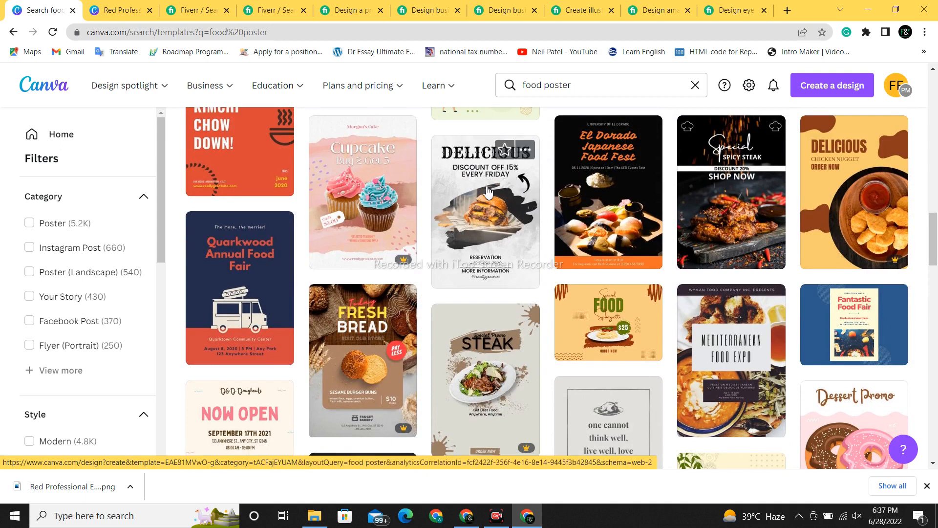
left_click(492, 241)
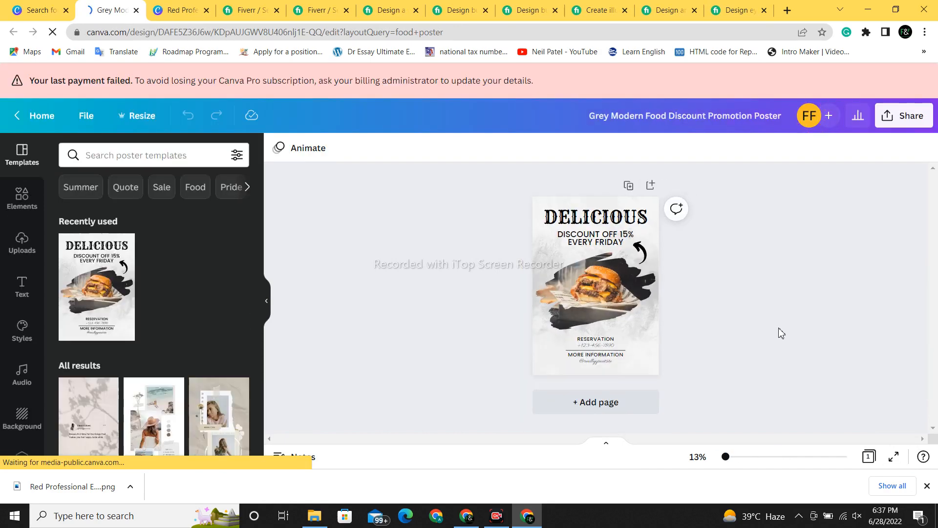
Replace the poster's DELICIOUS heading with "FIXY CAFE".
scroll(781, 333, "up", 1)
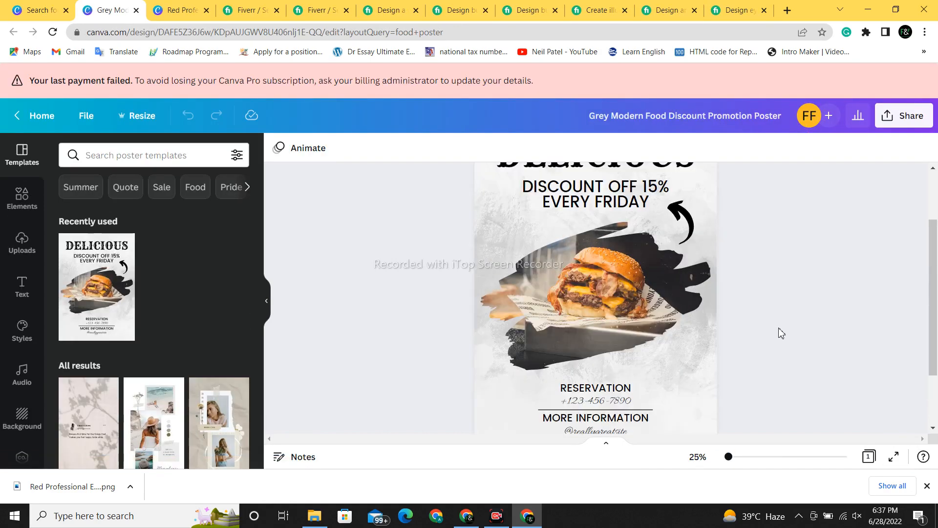
scroll(936, 256, "up", 1)
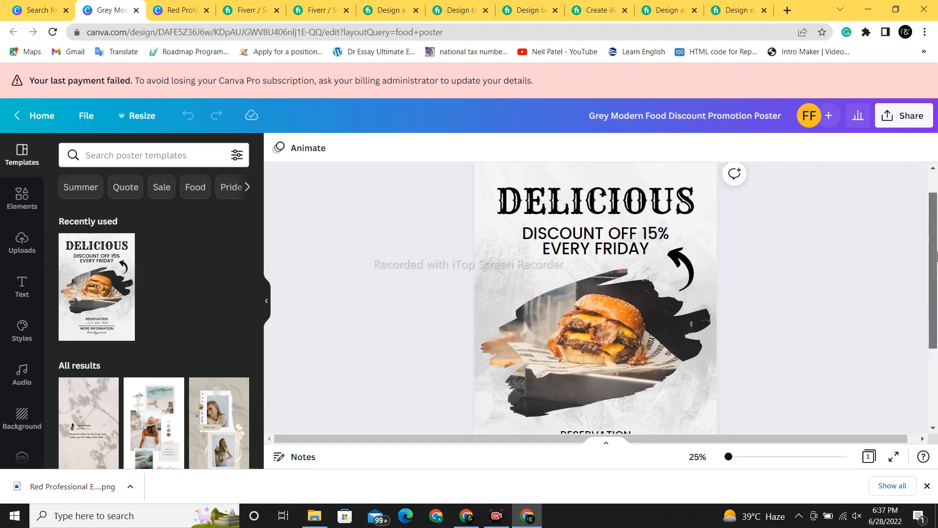
left_click(694, 205)
left_click(694, 205)
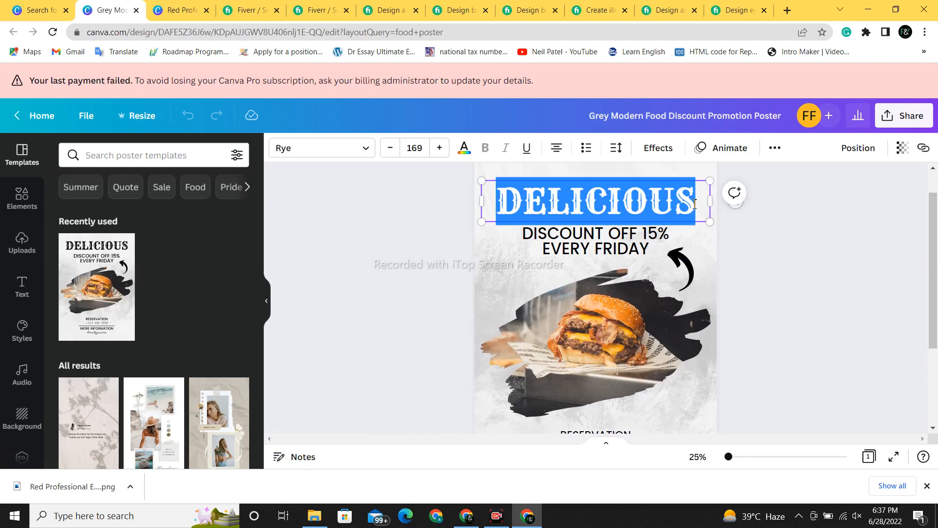
key("BackSpace")
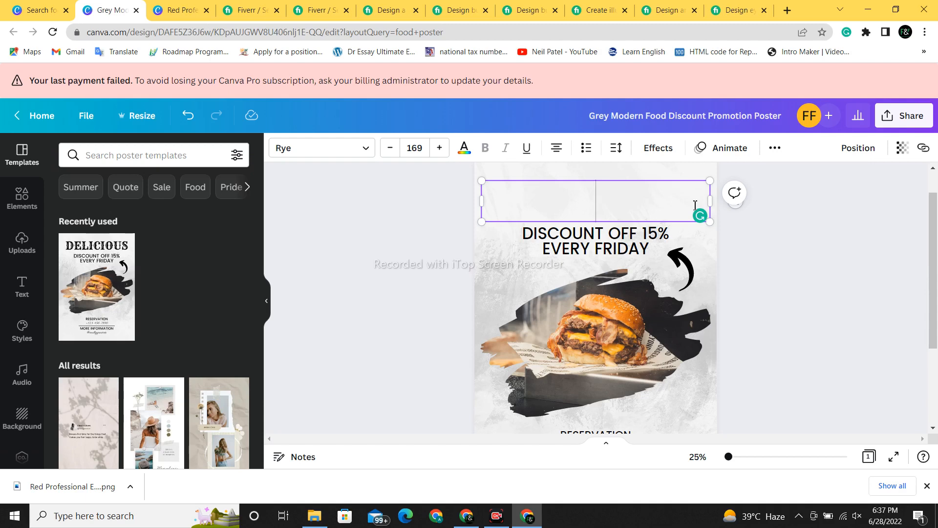
type("FIXY")
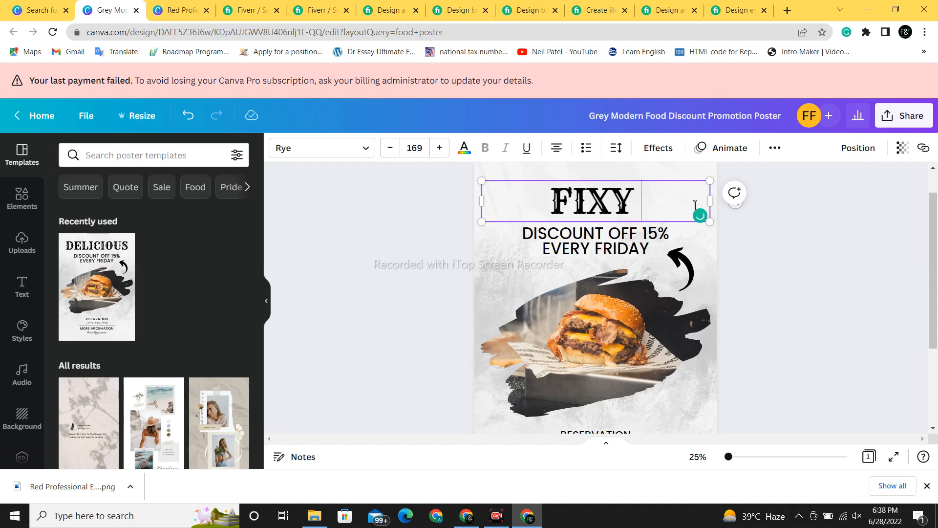
type(" BURGER")
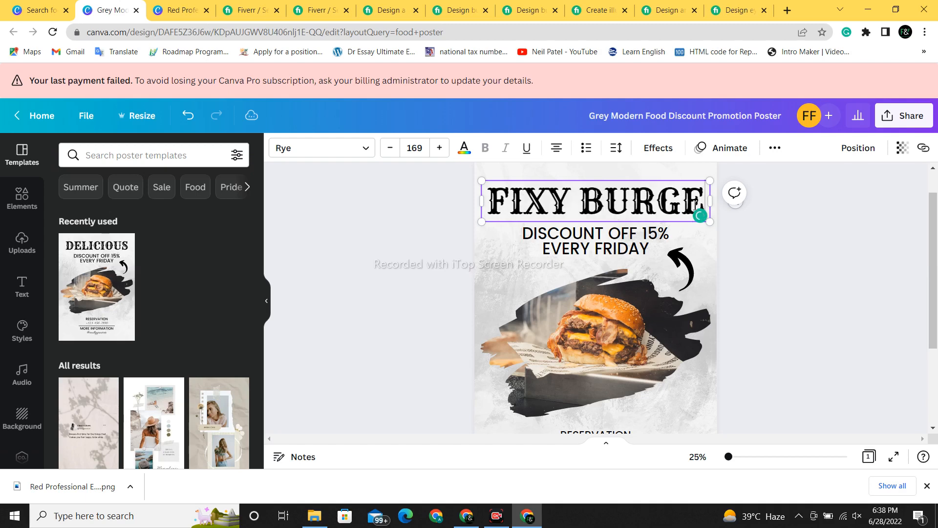
key("BackSpace")
key("BackSpace")
key("BackSpace")
key("BackSpace")
key("BackSpace")
key("BackSpace")
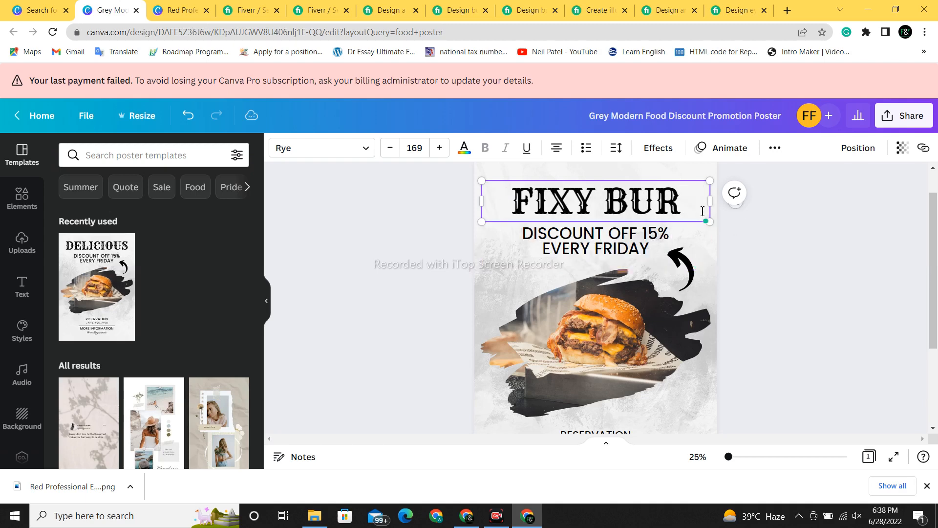
type("CAFE")
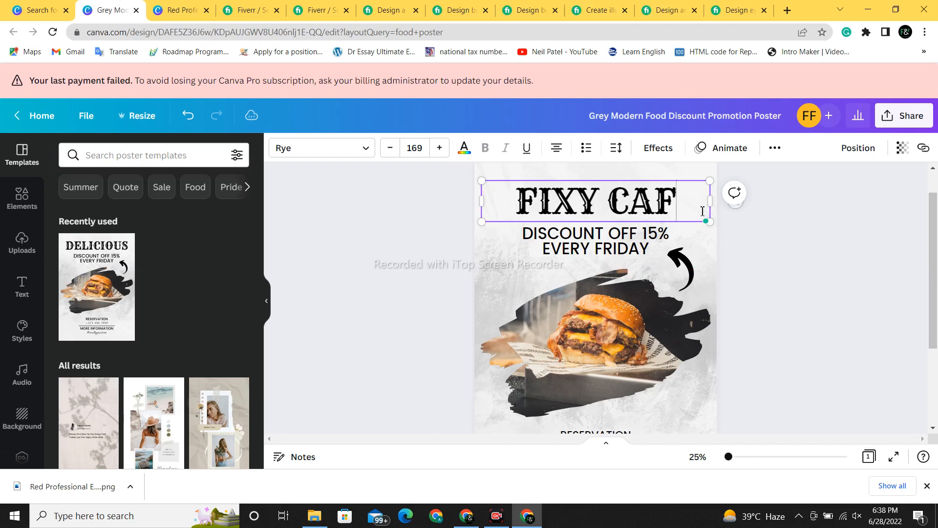
left_click(803, 258)
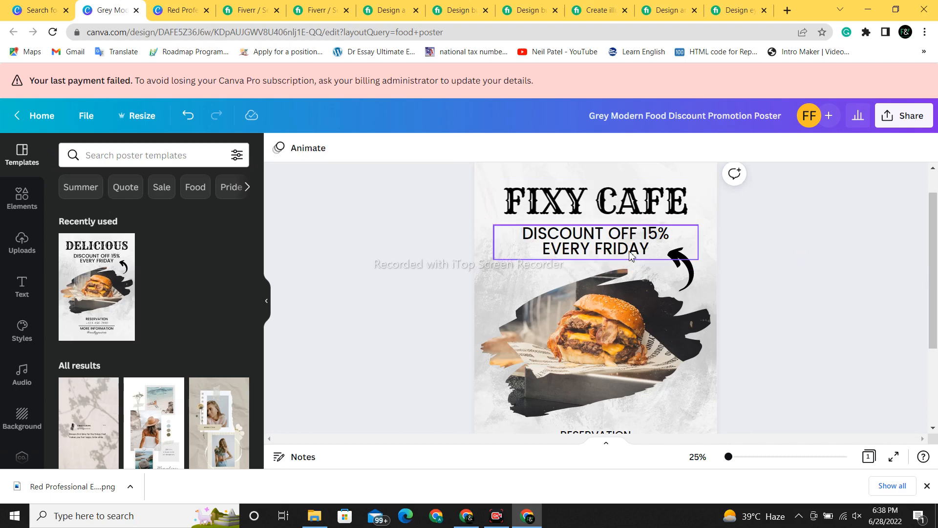
Replace the discount line below the heading with "15% DISCOUNT ON WEEKEND".
left_click(623, 240)
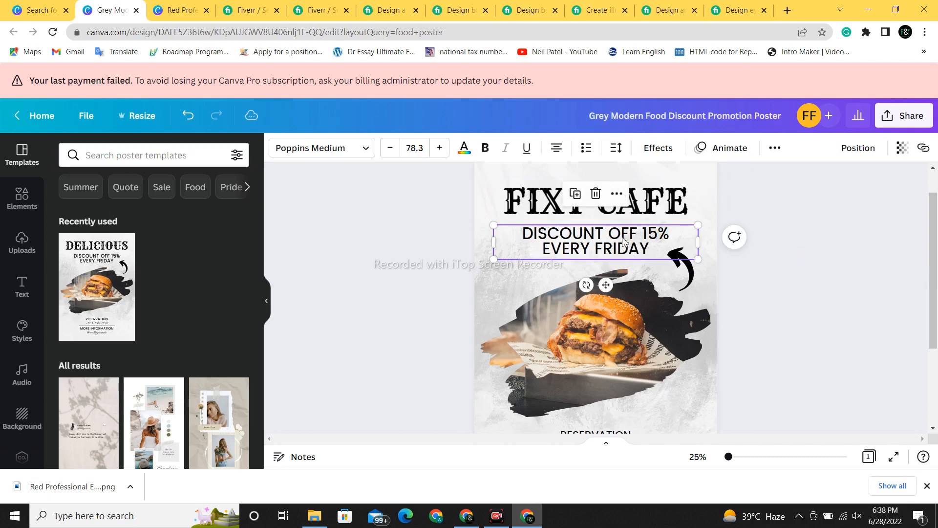
left_click(650, 253)
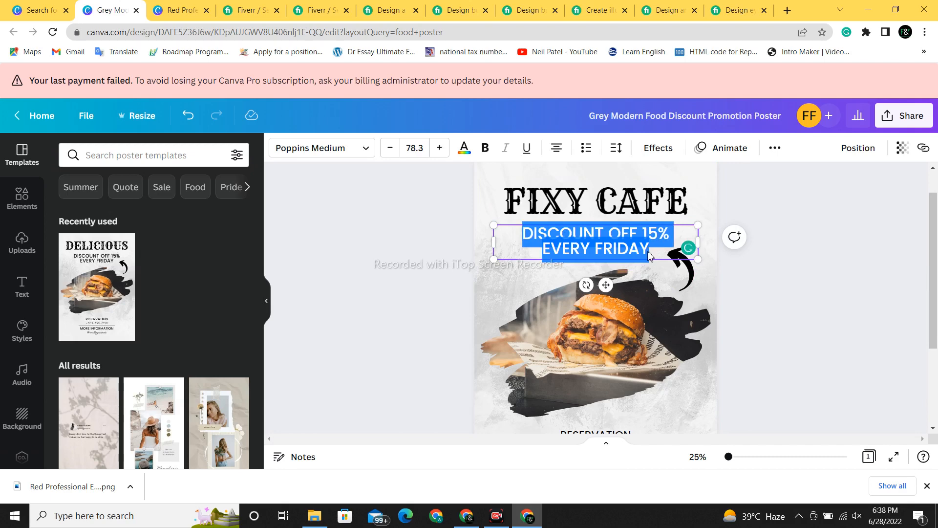
key("BackSpace")
type("15")
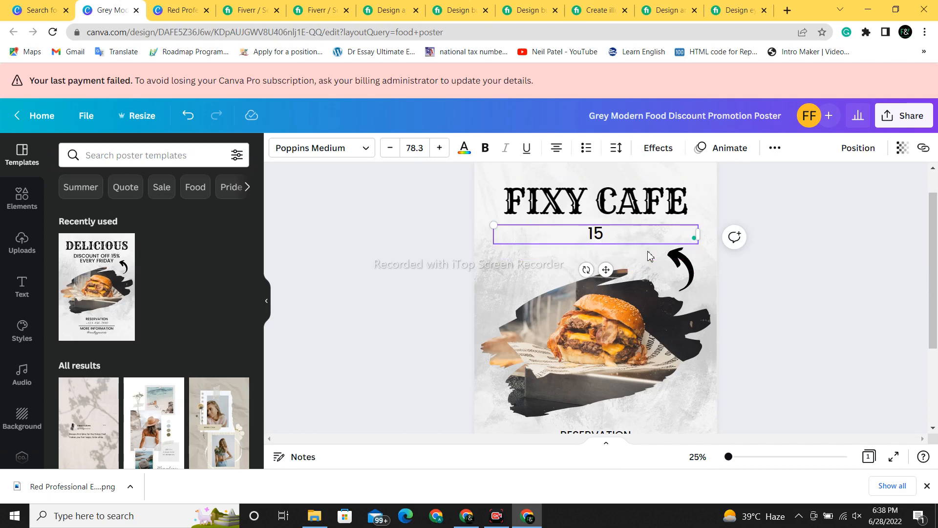
type("% DI")
key("BackSpace")
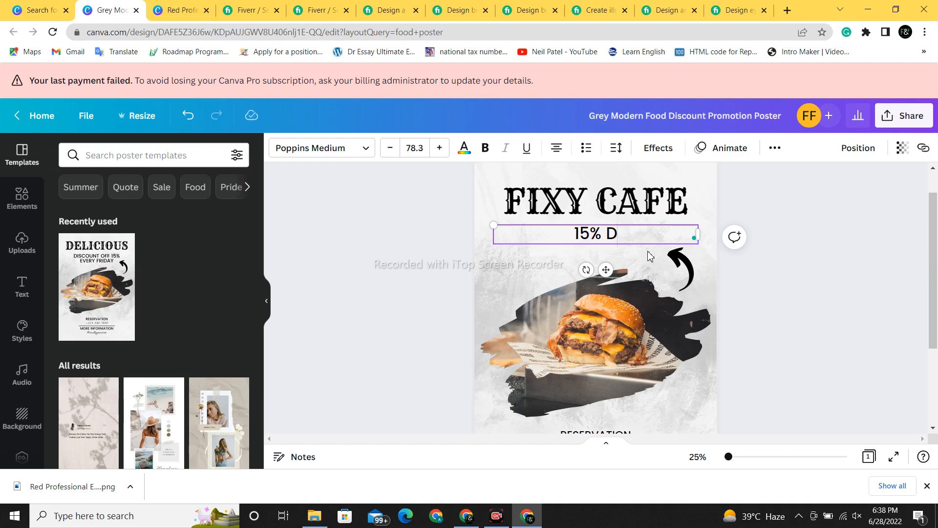
type("ISCOUN")
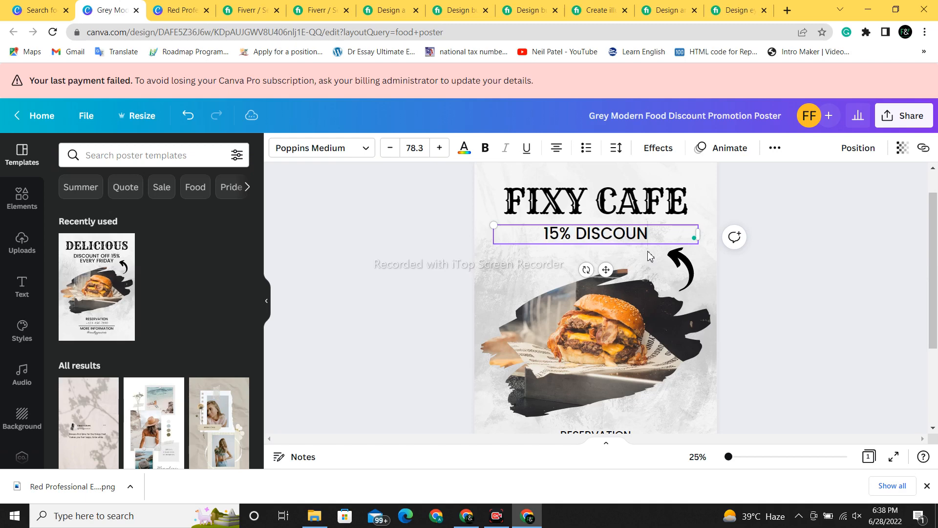
type("T ON W")
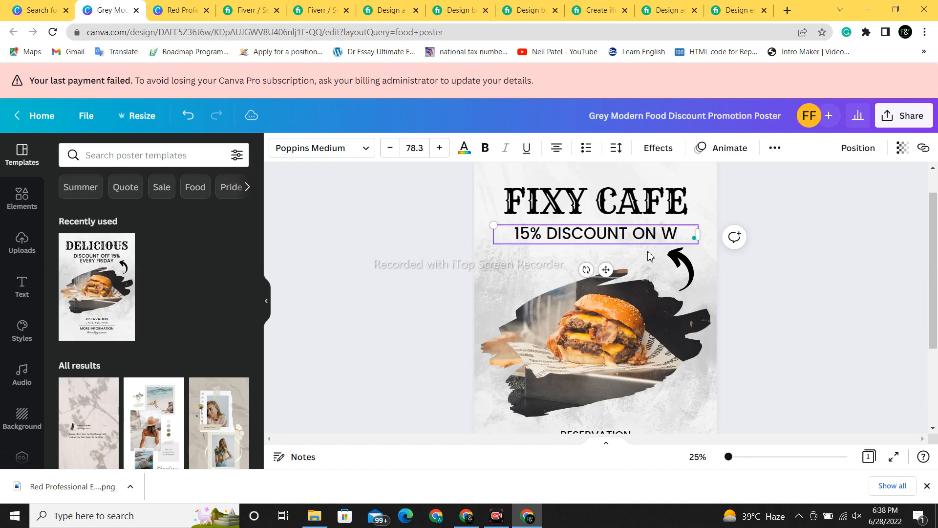
type("EEKEND")
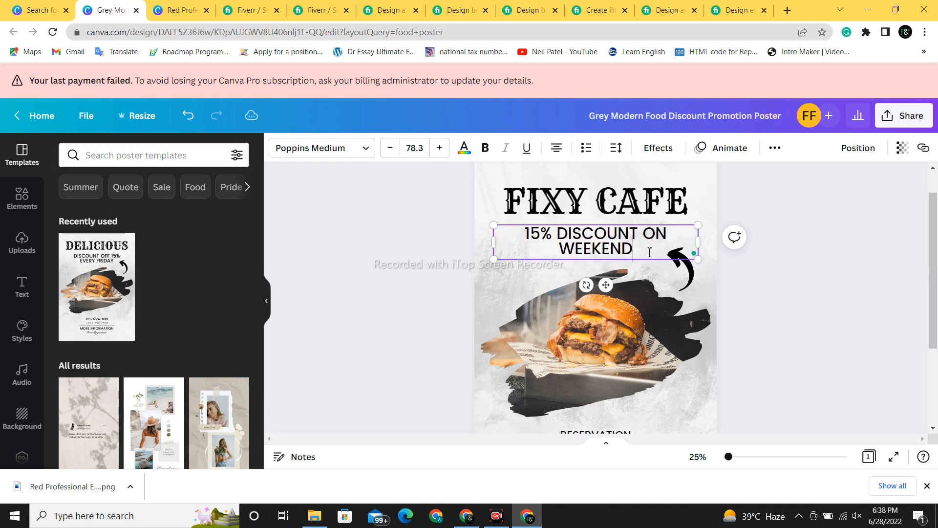
left_click(843, 293)
Recolor the curved arrow beside the discount text to the default red.
scroll(893, 244, "down", 2)
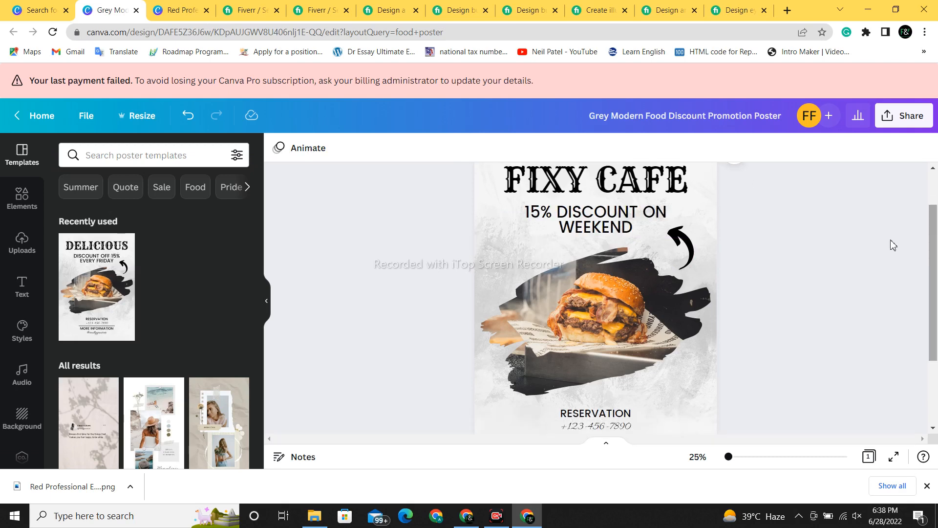
left_click(679, 246)
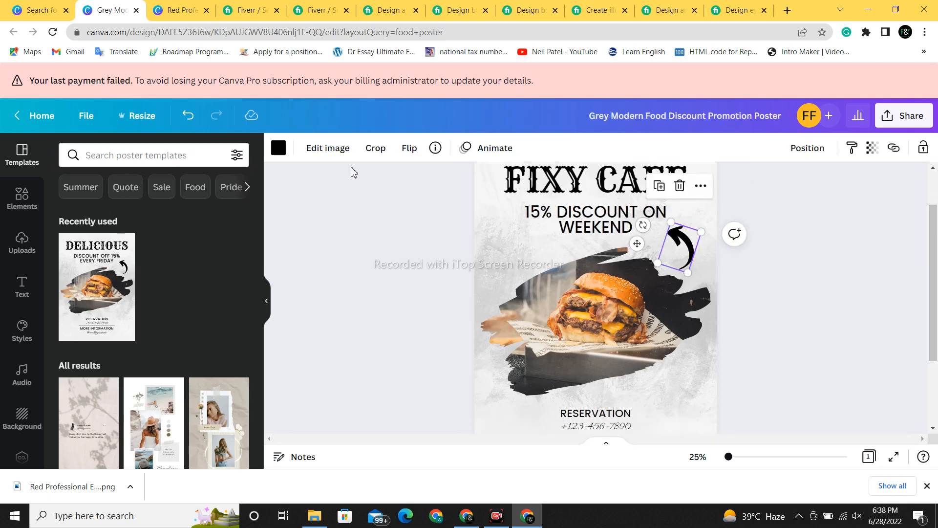
left_click(276, 151)
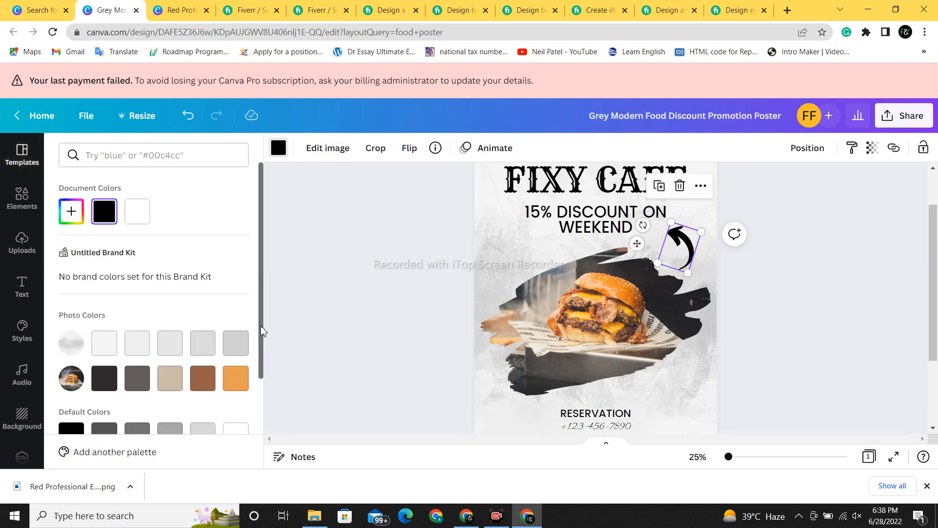
left_click_drag(260, 325, 251, 433)
left_click(83, 348)
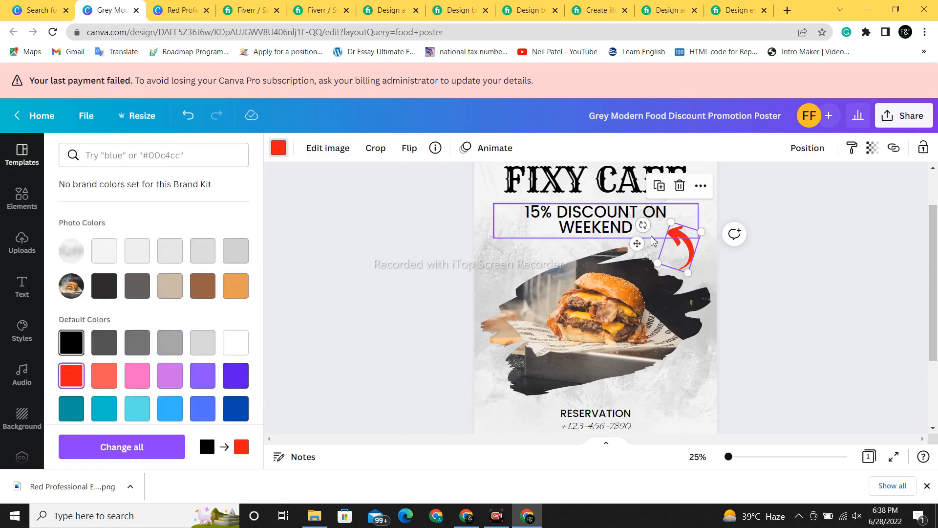
Delete the brush-stroke burger photo from the middle of the poster.
left_click_drag(564, 335, 572, 328)
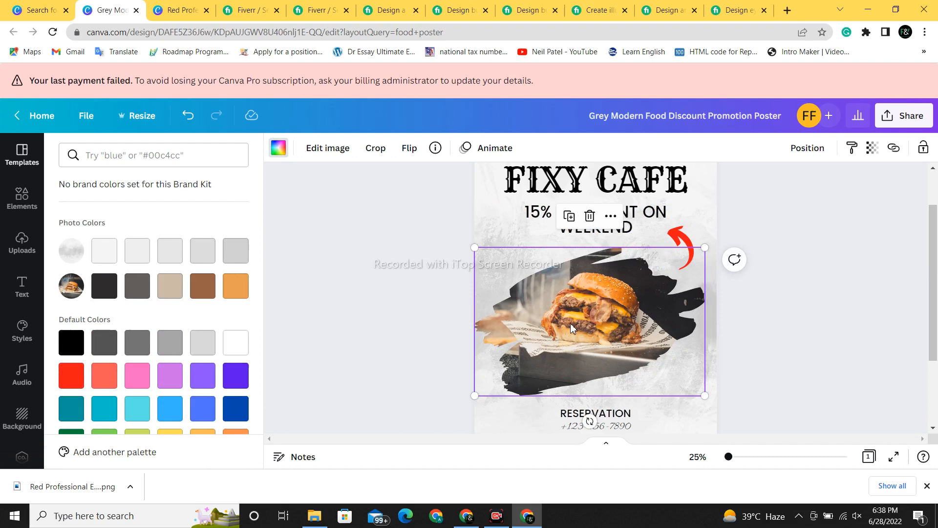
right_click(588, 299)
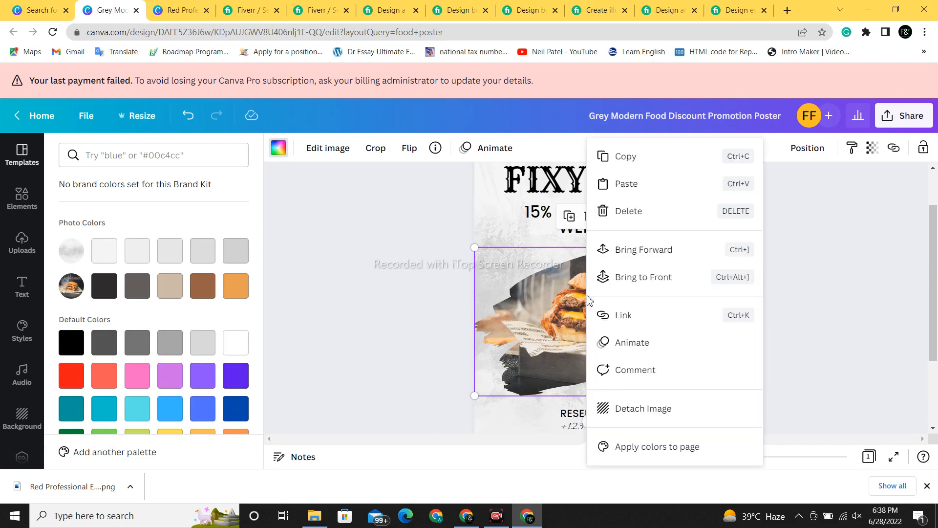
left_click(638, 213)
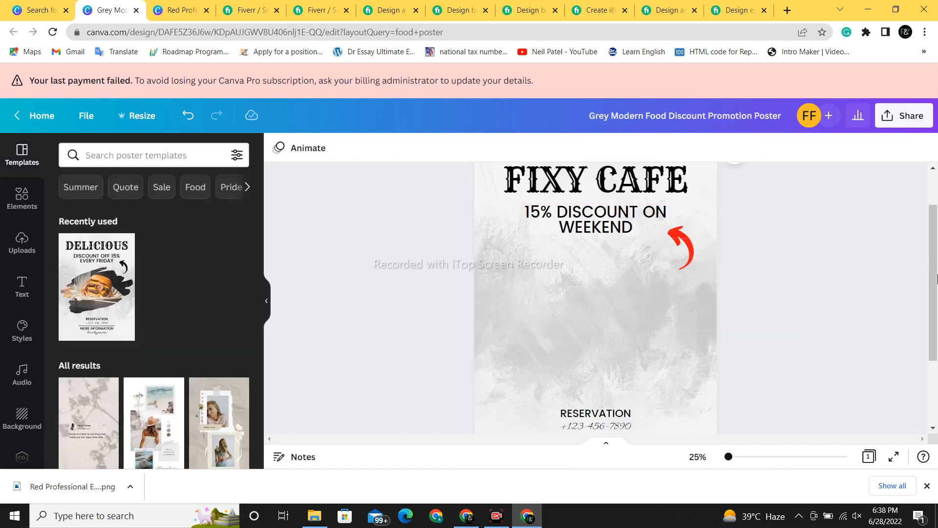
Search the design elements for "burger".
mouse_move(931, 279)
left_mouse_down()
mouse_move(932, 352)
mouse_move(933, 253)
mouse_move(936, 273)
left_mouse_up()
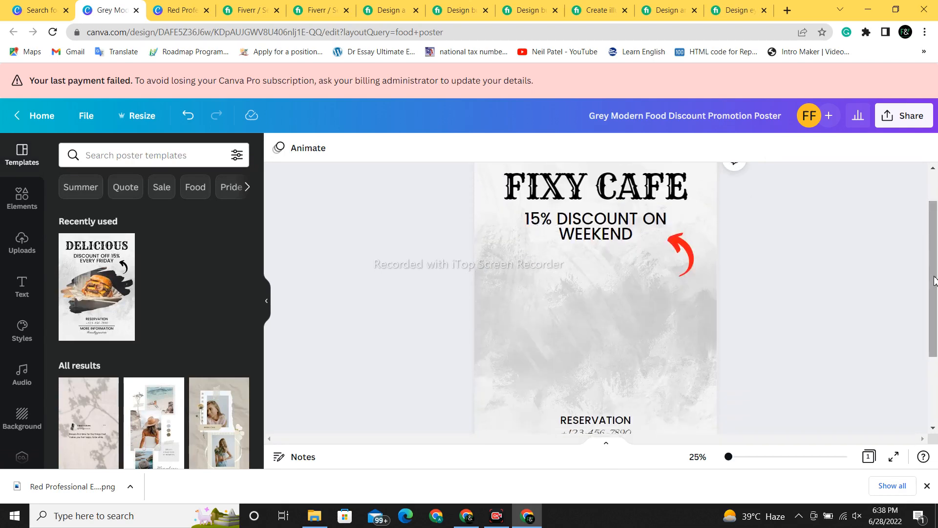
left_click(22, 200)
left_click(143, 155)
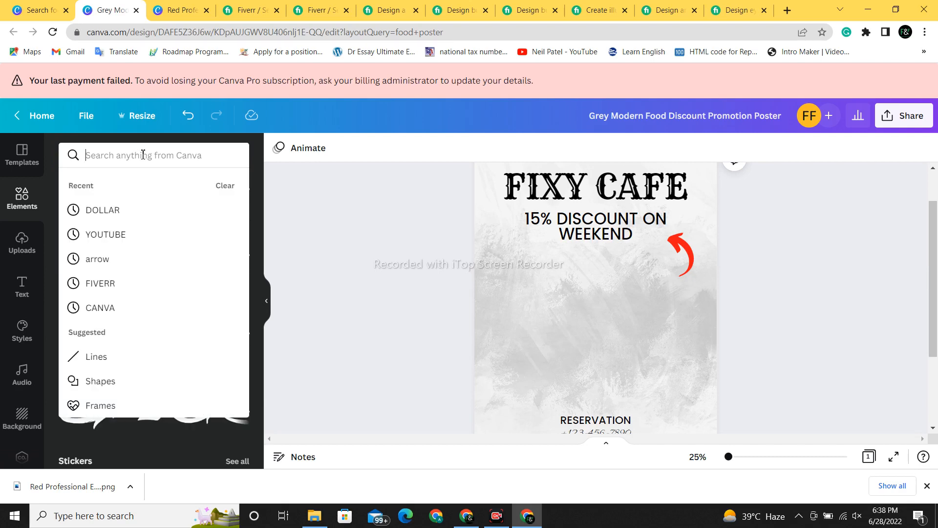
type("BURGEER")
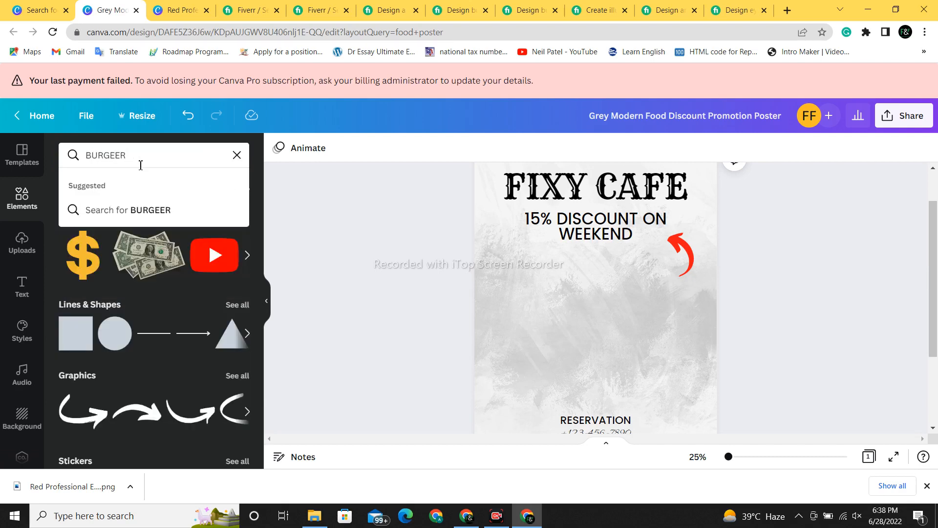
key("BackSpace")
key("BackSpace")
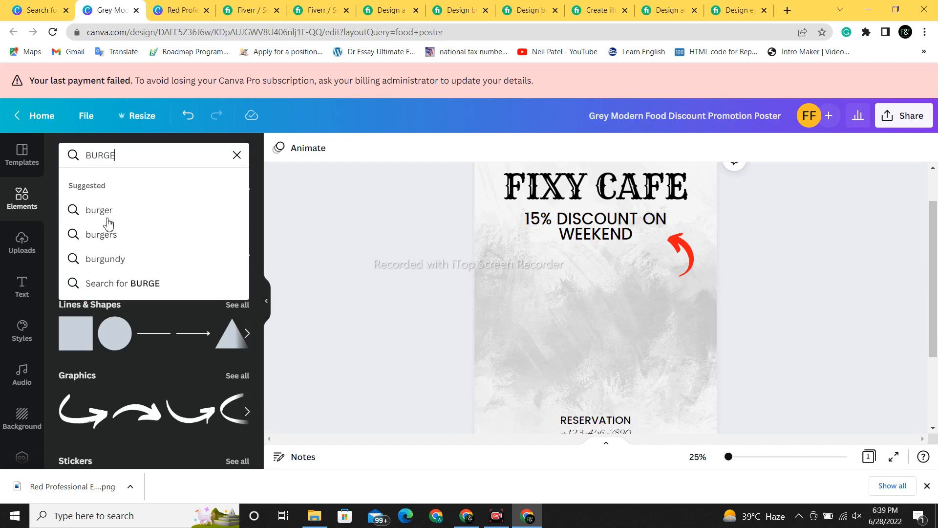
left_click(104, 210)
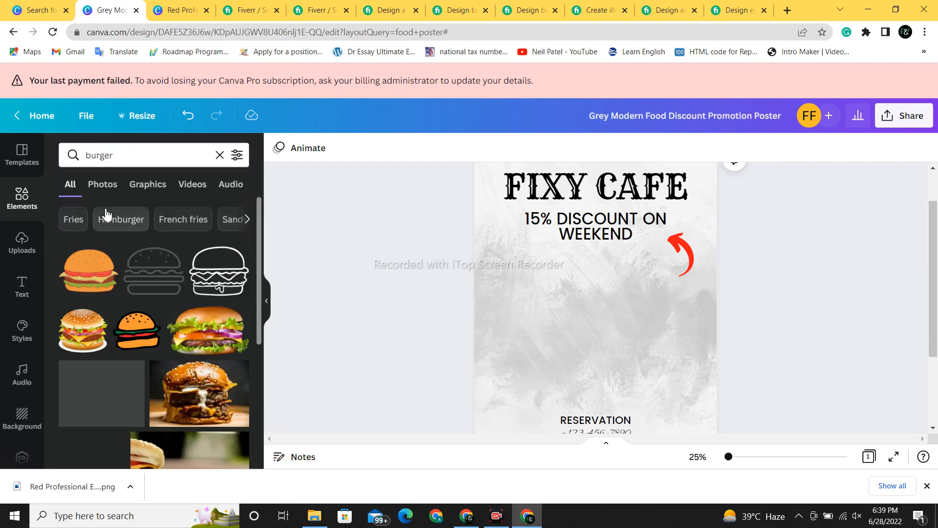
Add the dark-background double-patty burger photo below the discount text and move the red arrow clear of it.
scroll(251, 310, "down", 1)
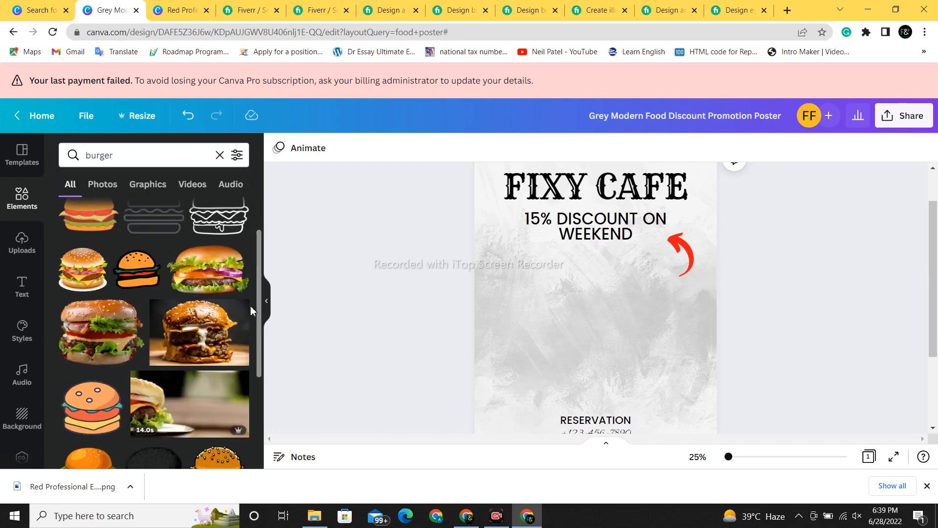
left_click(248, 311)
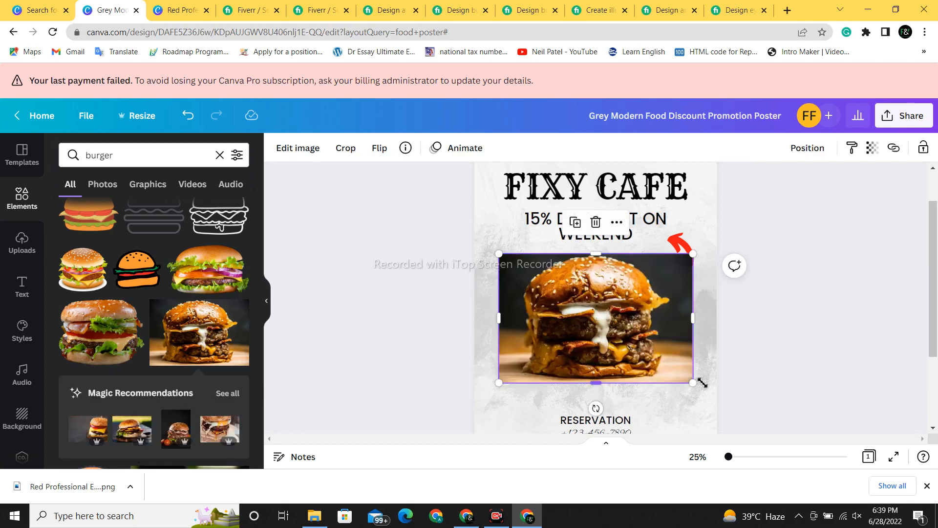
left_click(779, 393)
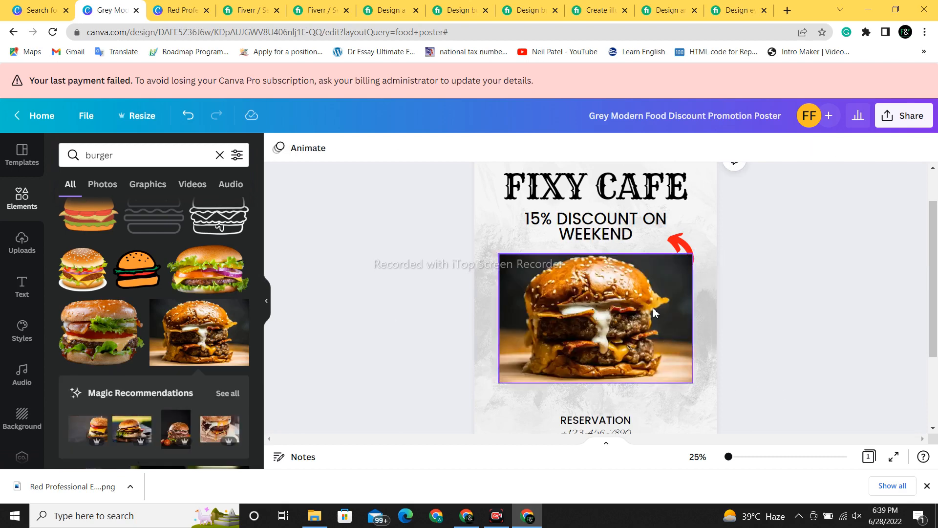
left_click_drag(679, 240, 692, 221)
left_click(785, 341)
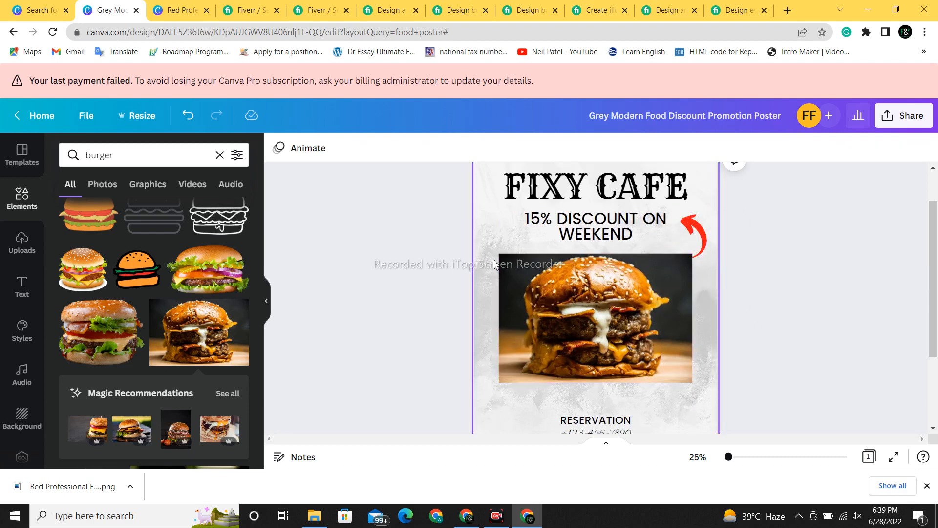
Remove the background from the burger photo on the poster with Background Remover.
left_click(503, 300)
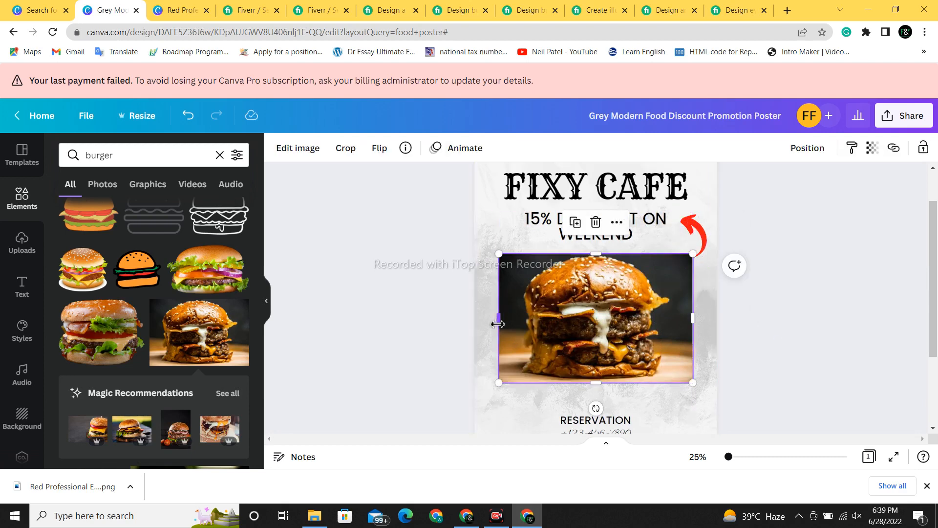
mouse_move(497, 319)
left_mouse_down()
mouse_move(485, 330)
mouse_move(498, 332)
mouse_move(499, 322)
left_mouse_up()
left_click(298, 150)
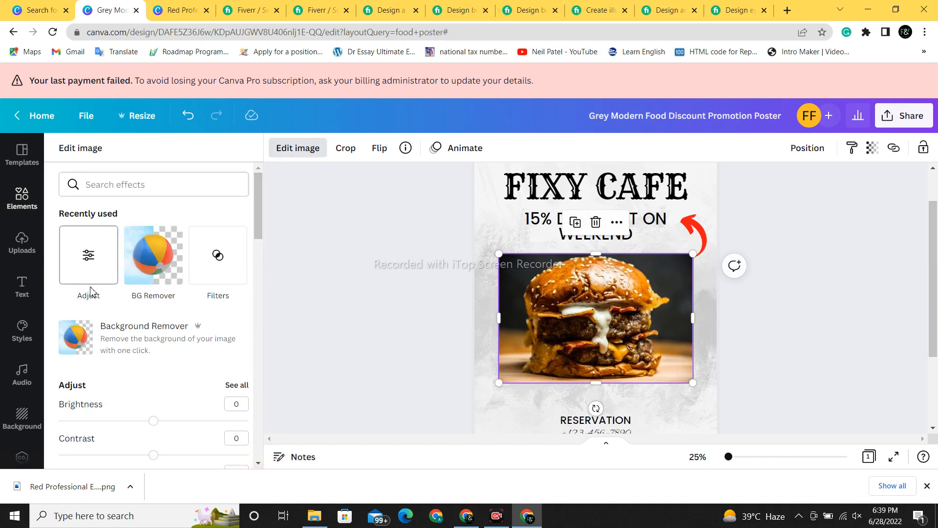
left_click(85, 337)
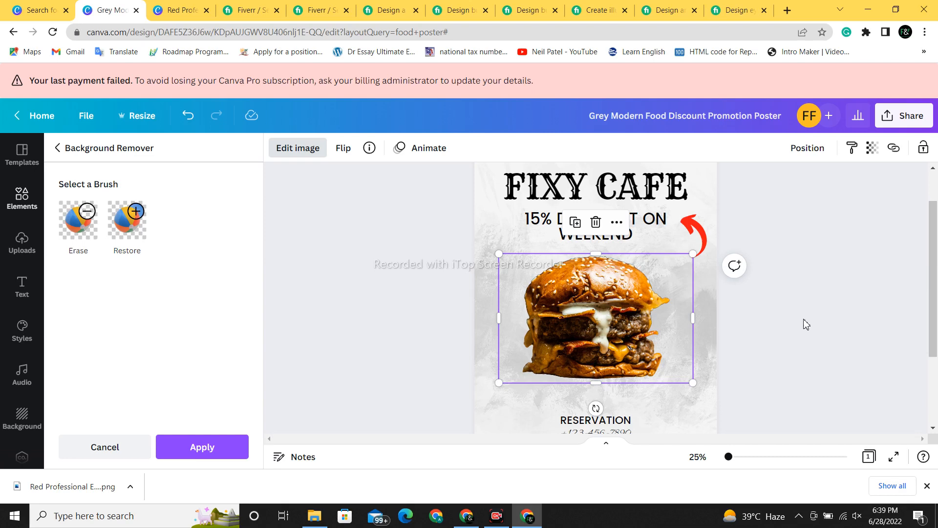
Remove the red curved arrow beside the discount text from the poster.
right_click(694, 227)
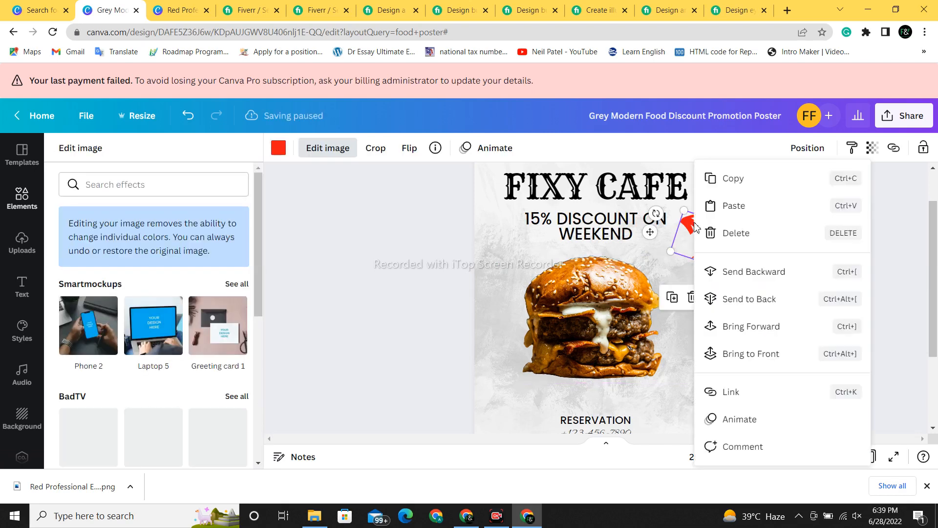
left_click(736, 236)
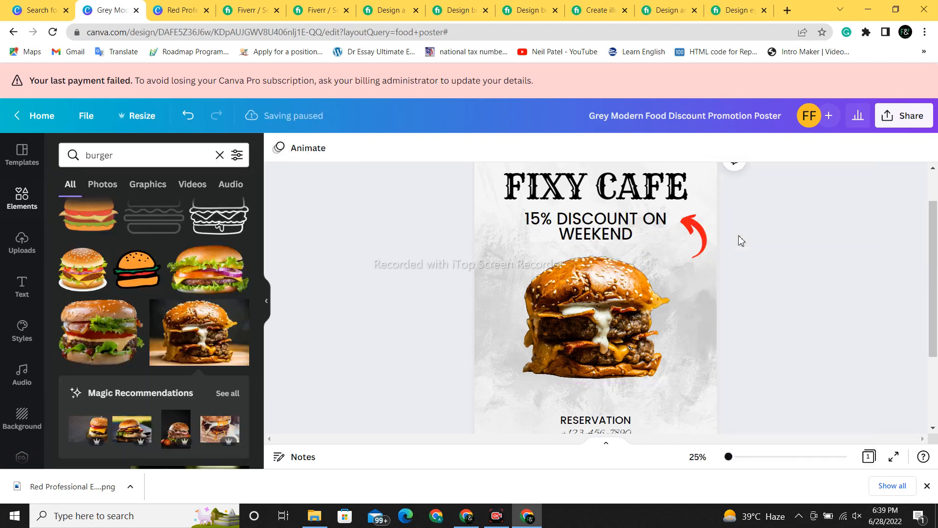
left_click(701, 231)
left_click_drag(709, 227, 760, 213)
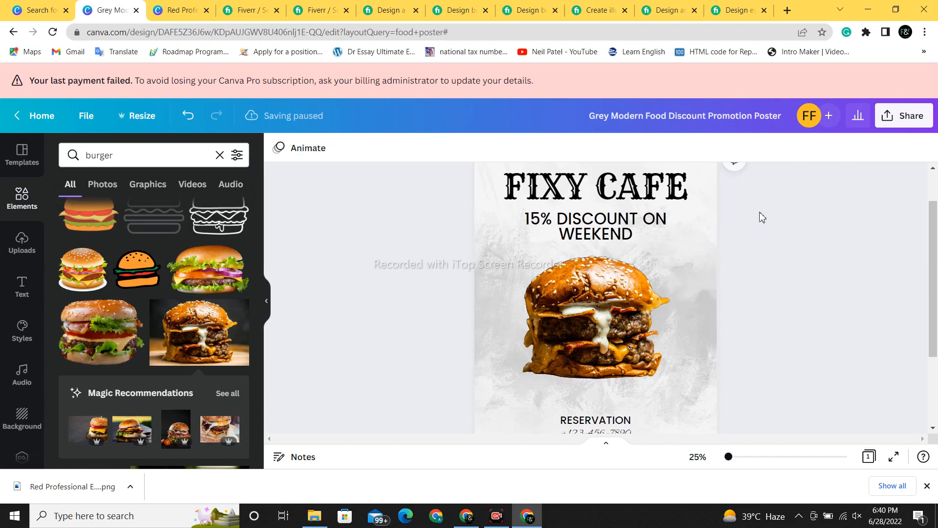
Enlarge the burger cutout and position it to fill the space between the discount text and RESERVATION.
left_click(605, 304)
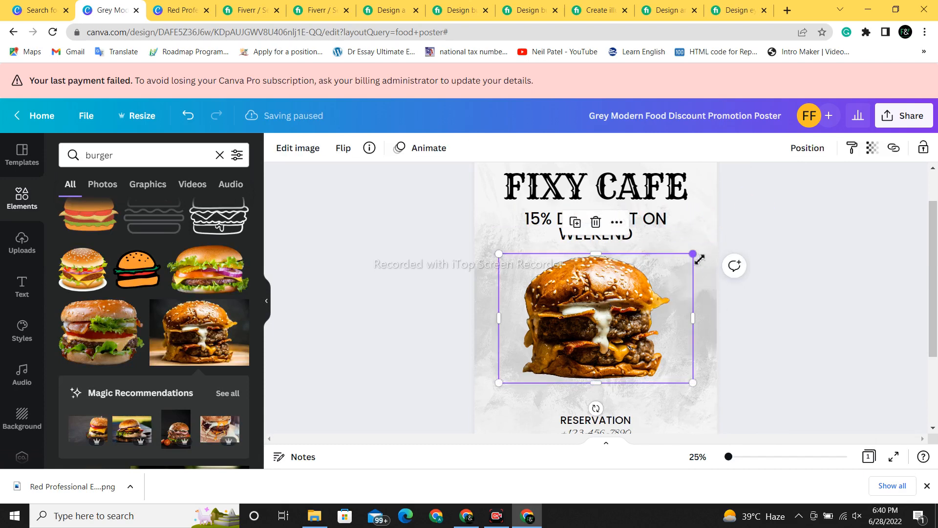
left_click_drag(697, 256, 714, 242)
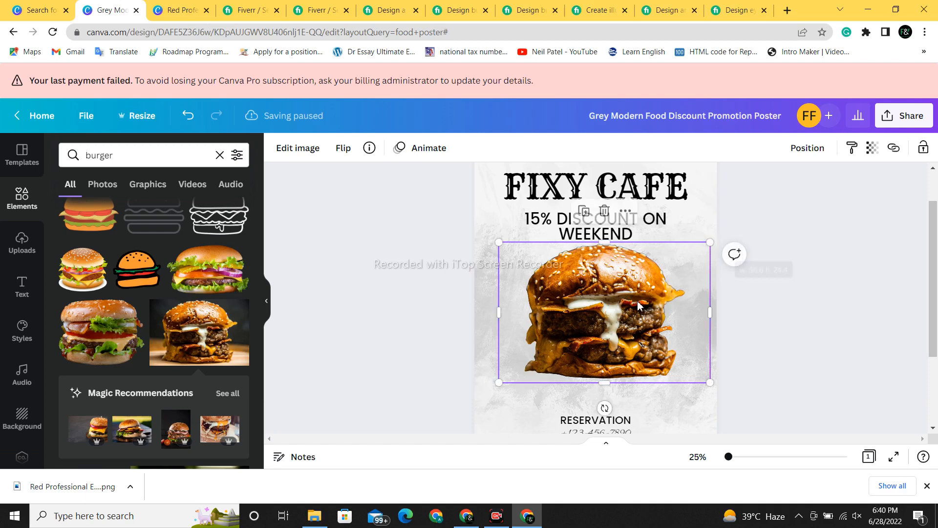
left_click_drag(637, 301, 634, 315)
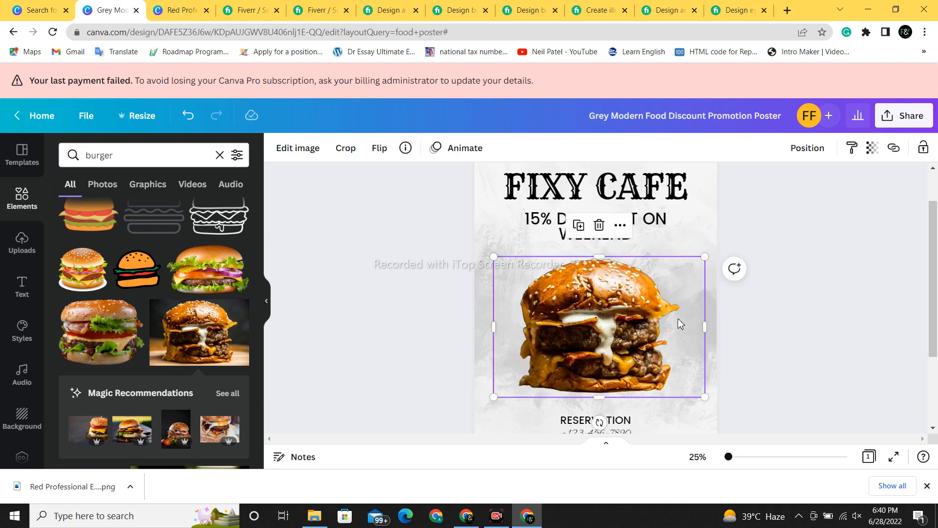
left_click_drag(602, 256, 603, 247)
left_click(888, 303)
Replace the placeholder phone number under RESERVATION with the cafe's phone number.
left_click_drag(937, 300, 936, 359)
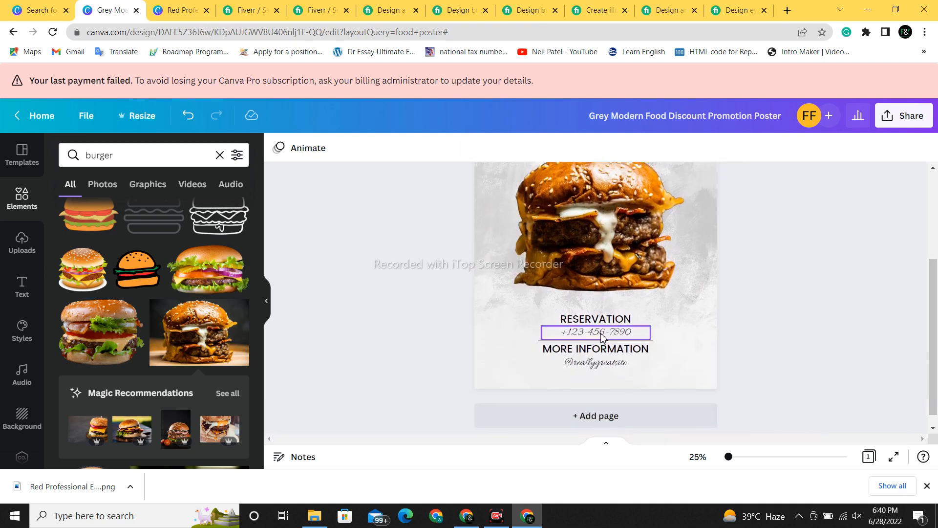
scroll(602, 336, "down", 3)
scroll(602, 336, "up", 3)
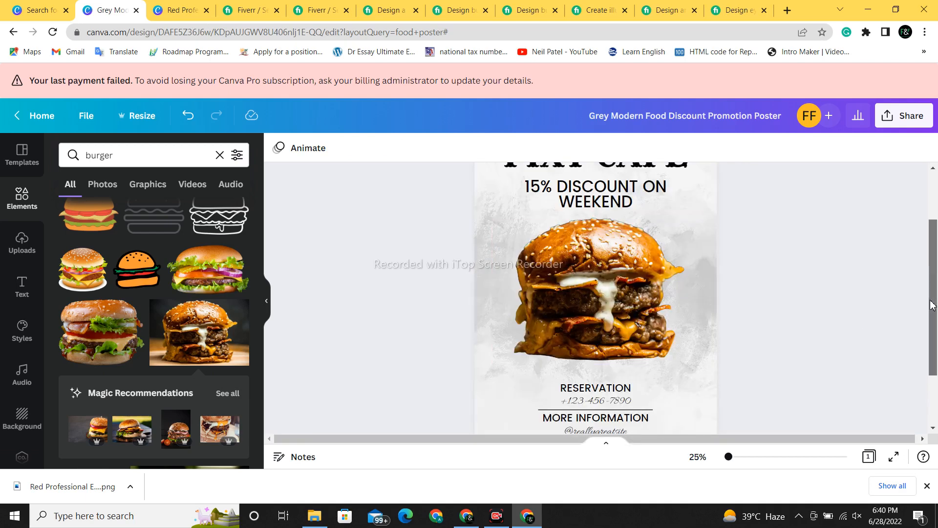
left_click_drag(929, 302, 937, 349)
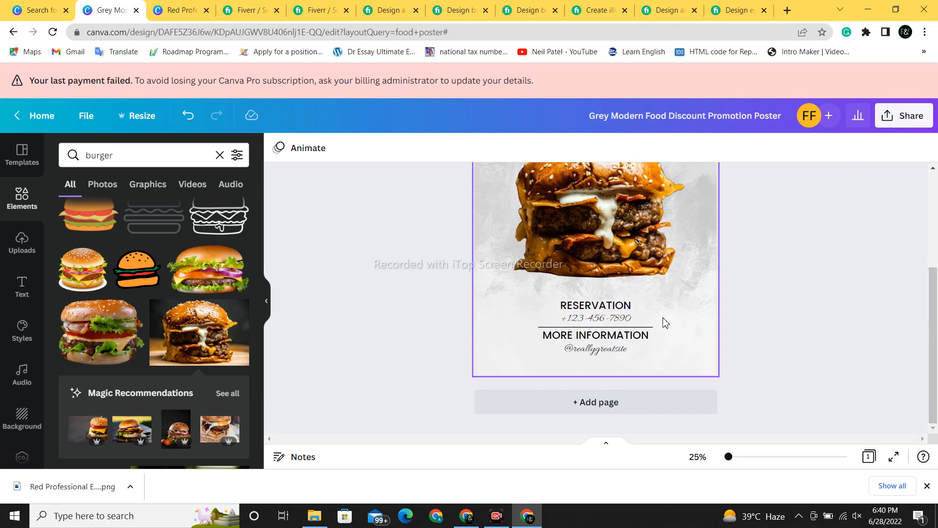
left_click(637, 321)
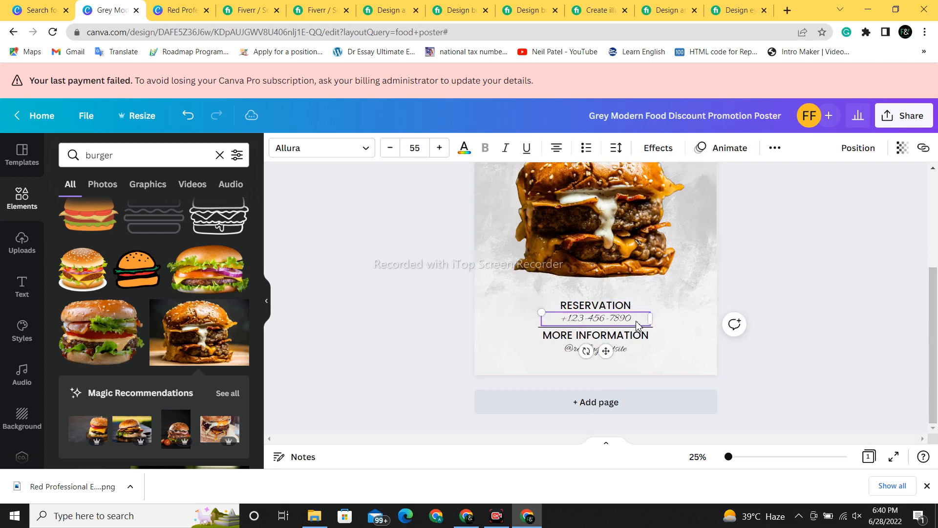
left_click(638, 320)
key("BackSpace")
type("1123456789")
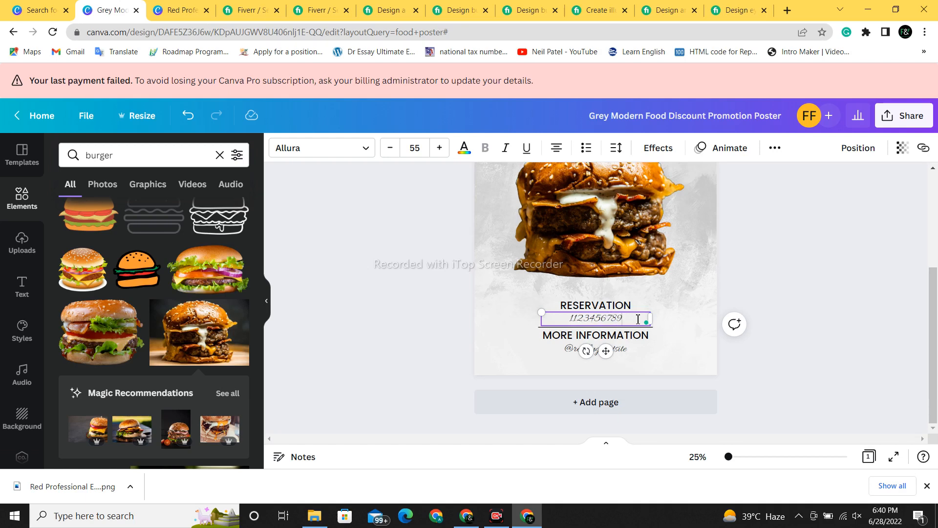
left_click(646, 346)
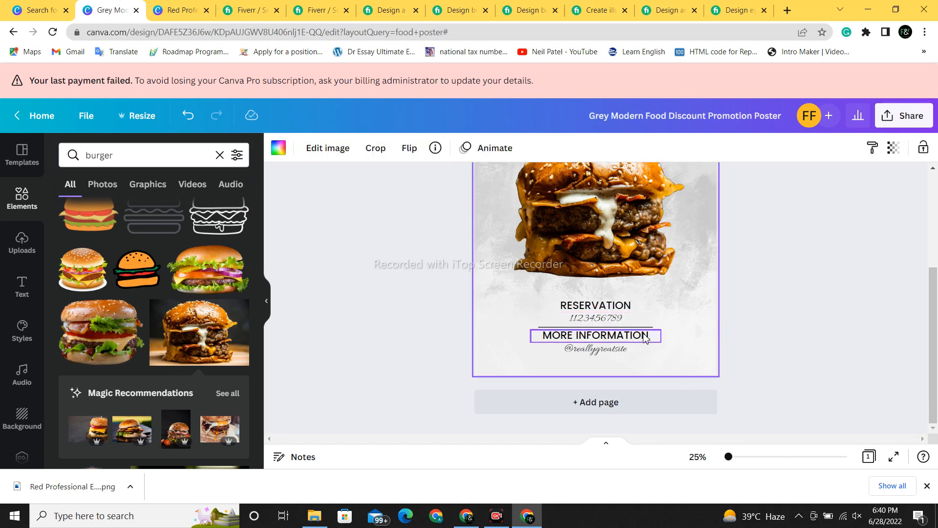
Replace the MORE INFORMATION heading near the poster's lower edge with "ADDRESS".
left_click(649, 338)
left_click(649, 336)
key("BackSpace")
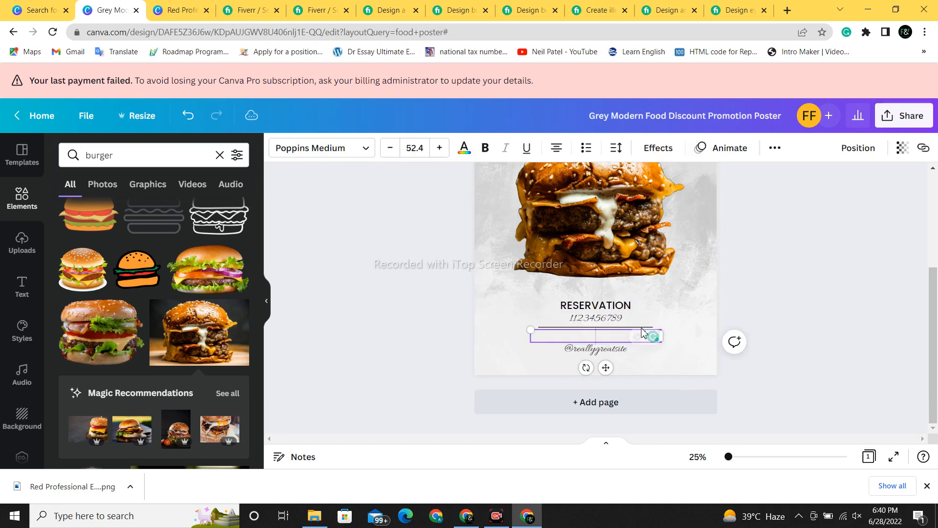
type("ADDRESS")
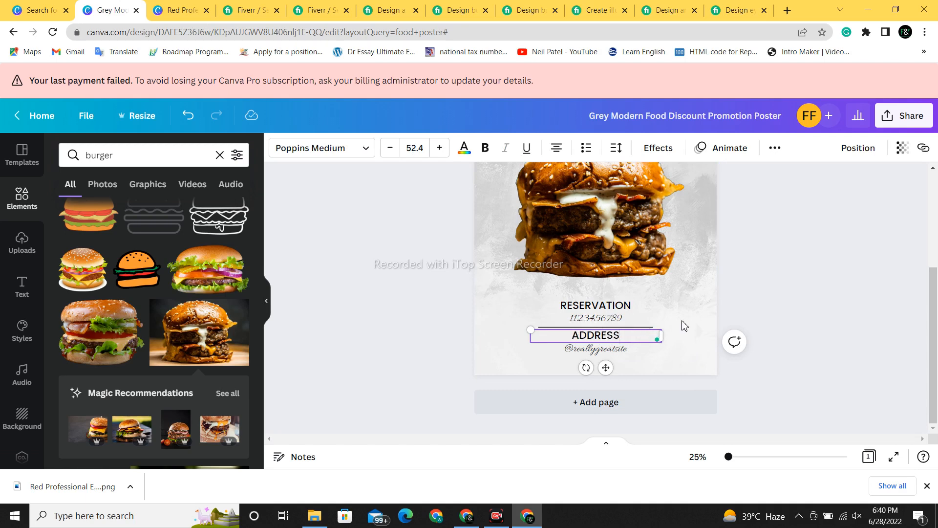
left_click(684, 326)
left_click(604, 353)
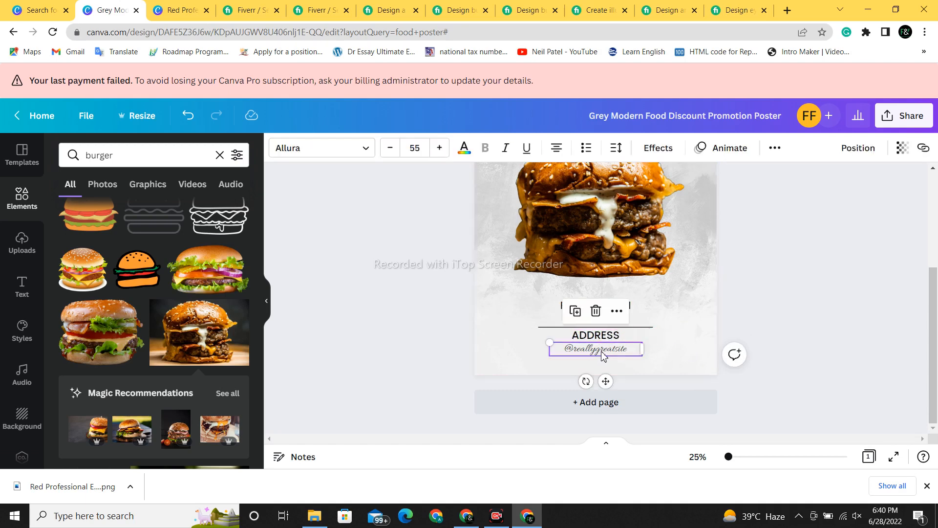
double_click(618, 352)
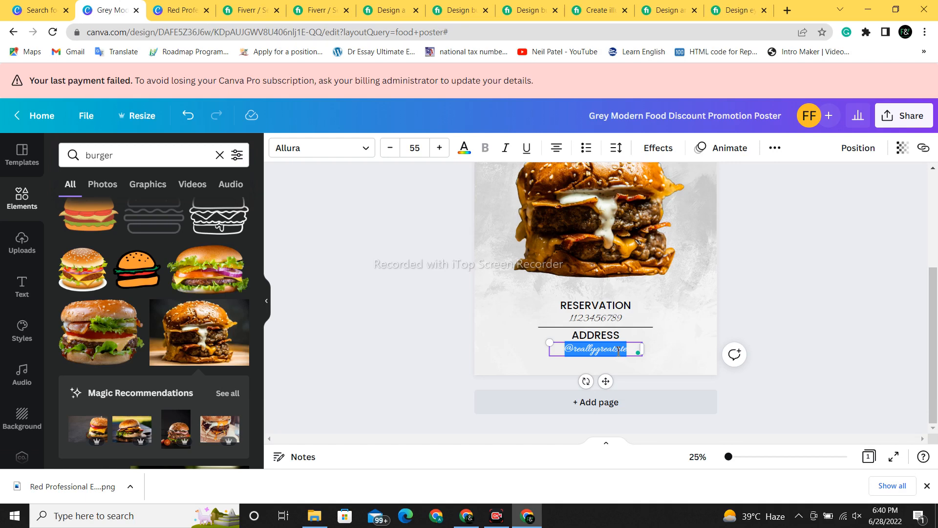
key("BackSpace")
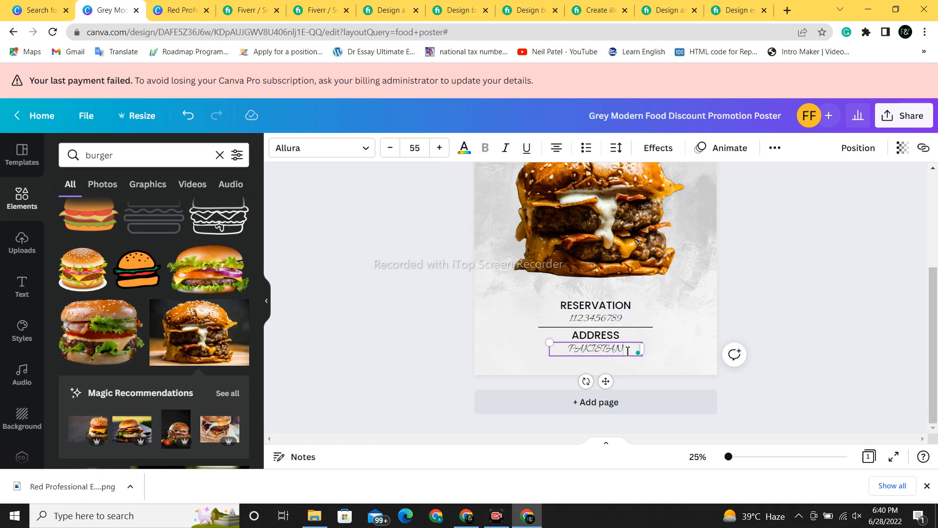
Change the font of the PAKISTAN text under ADDRESS to Abril Fatface.
left_click_drag(627, 350, 567, 348)
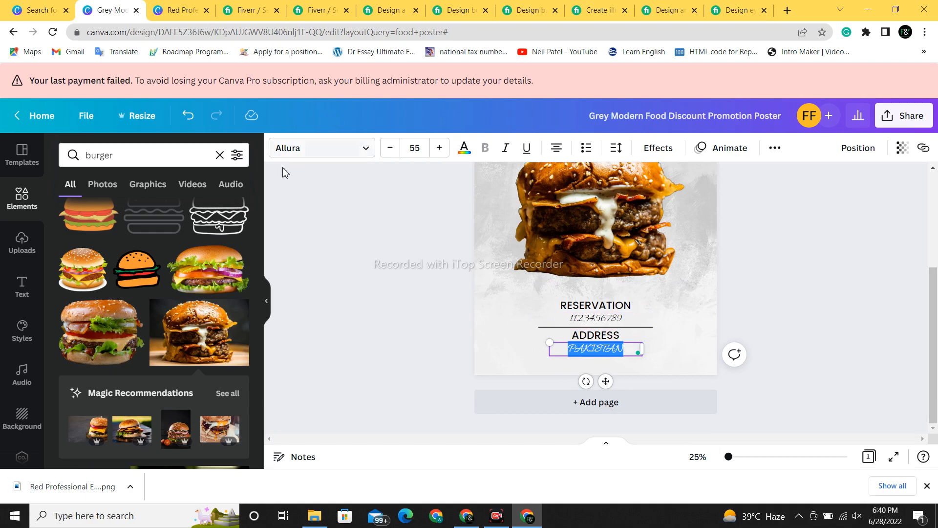
left_click(350, 155)
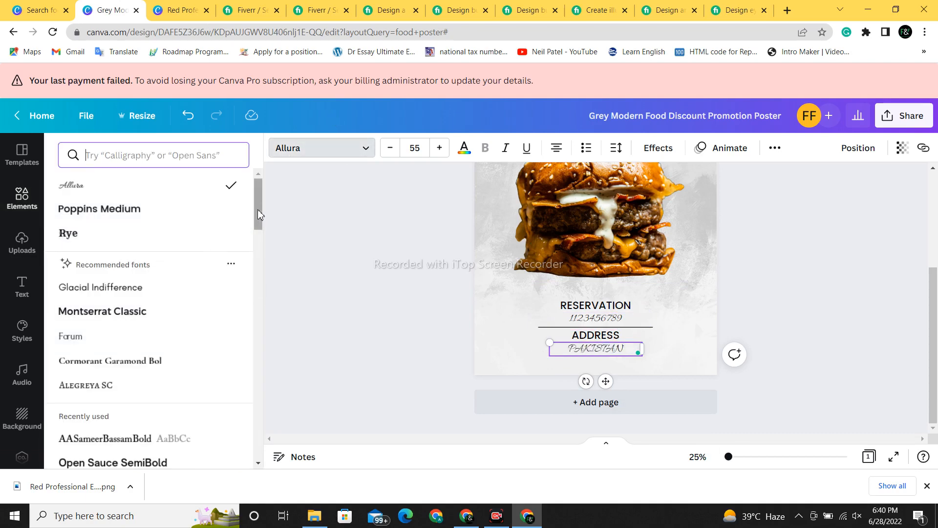
left_click_drag(257, 203, 257, 334)
scroll(255, 331, "down", 3)
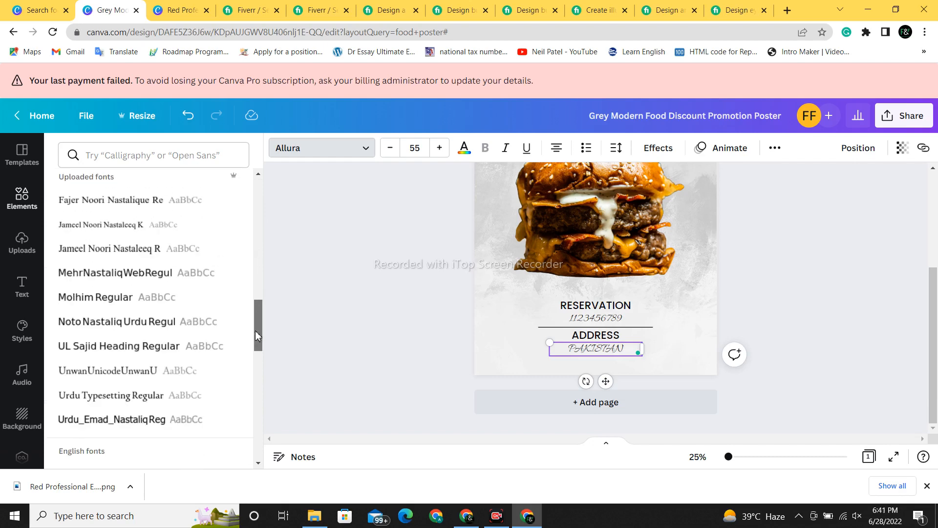
scroll(252, 379, "down", 5)
scroll(251, 381, "up", 2)
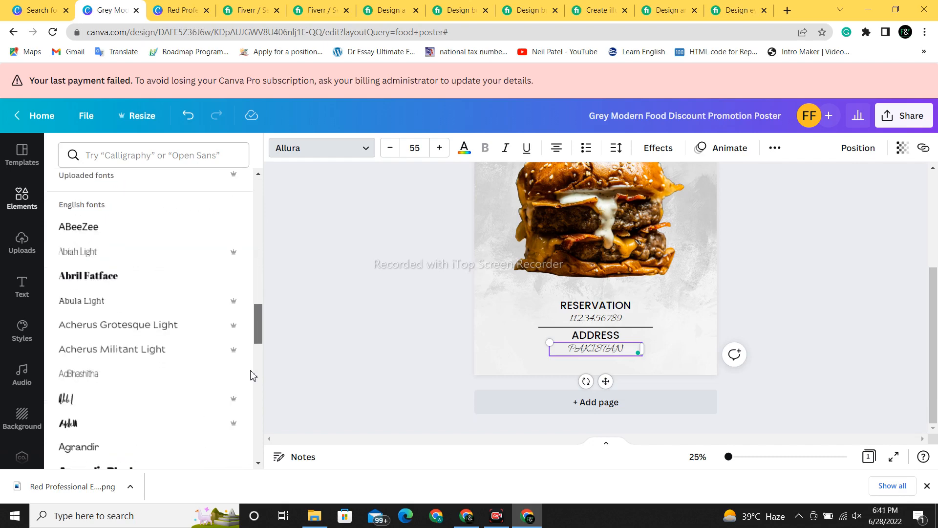
left_click(82, 277)
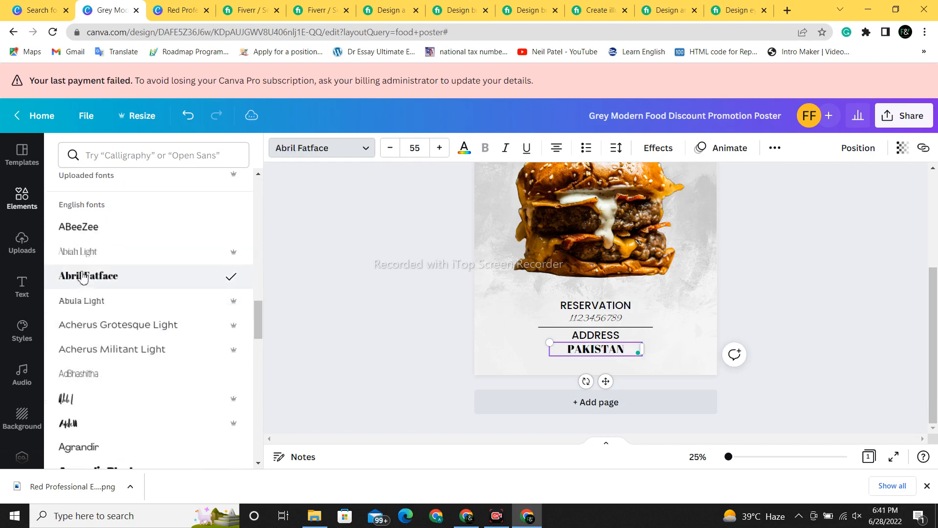
left_click(686, 354)
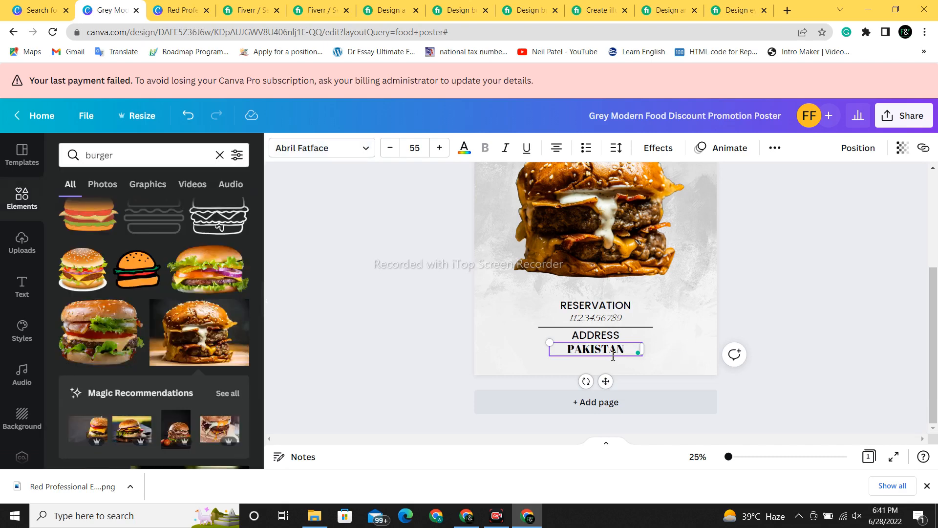
Move the PAKISTAN text slightly lower beneath the ADDRESS heading and colour it red.
left_click(794, 361)
left_click_drag(607, 348, 610, 352)
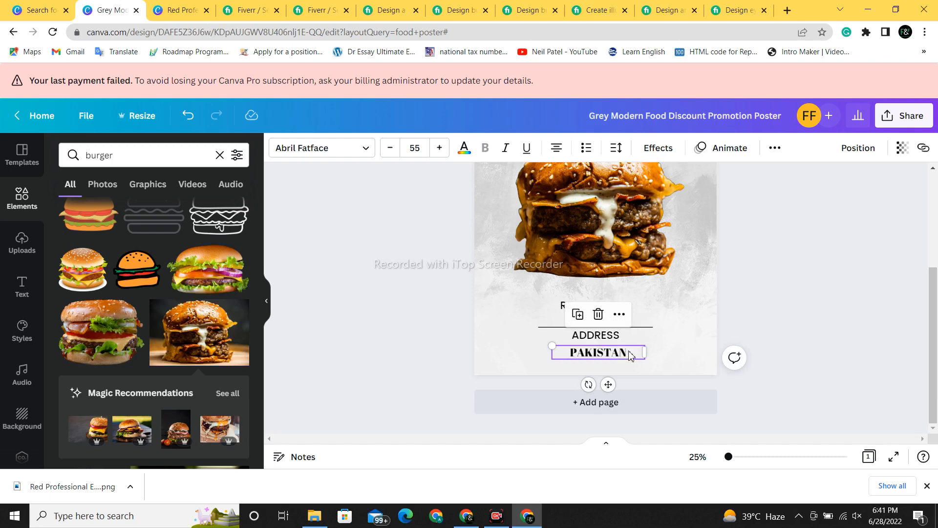
double_click(630, 356)
left_click(465, 150)
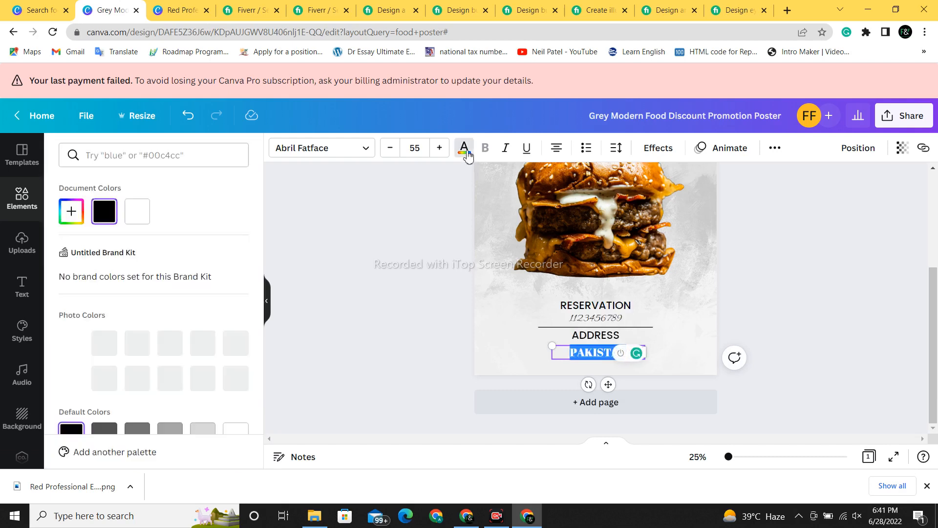
scroll(180, 425, "down", 2)
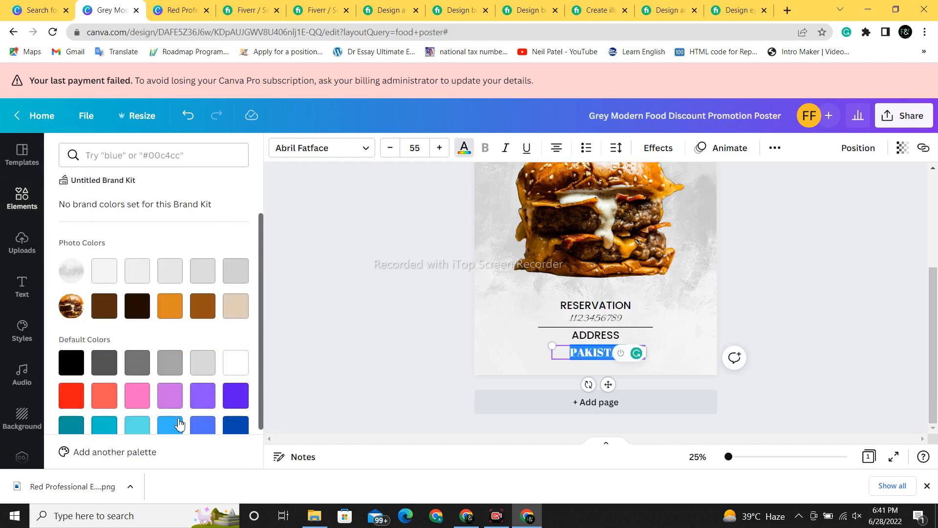
left_click(71, 399)
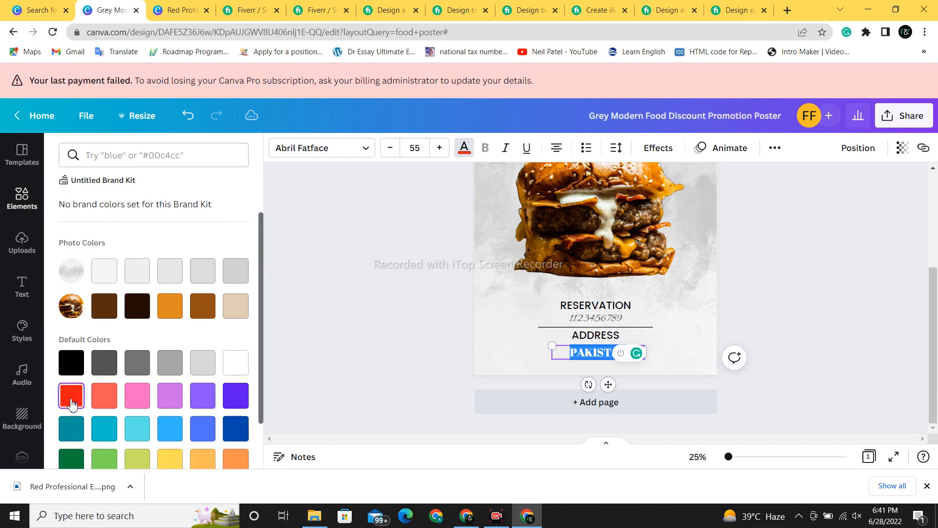
key("Escape")
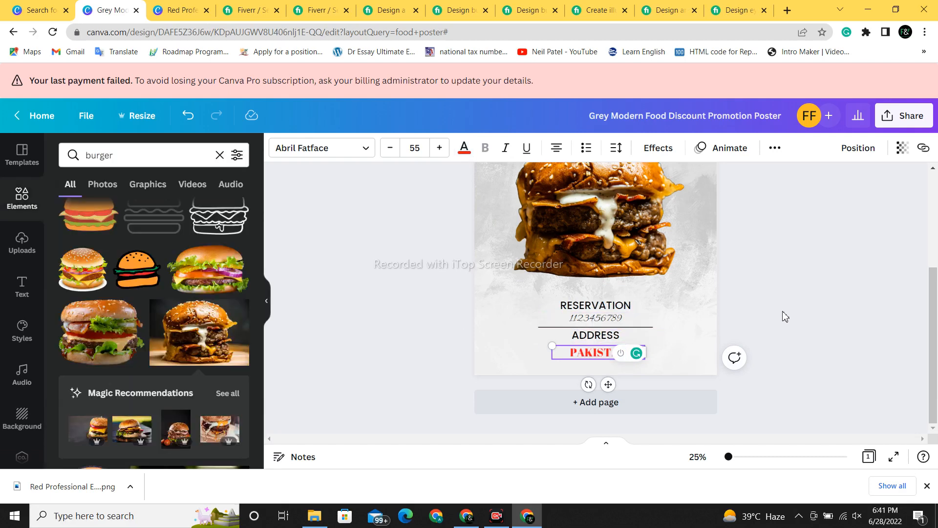
left_click(785, 317)
Replace the poster's grey textured background with solid colour, trying red and settling on black.
left_click(505, 304)
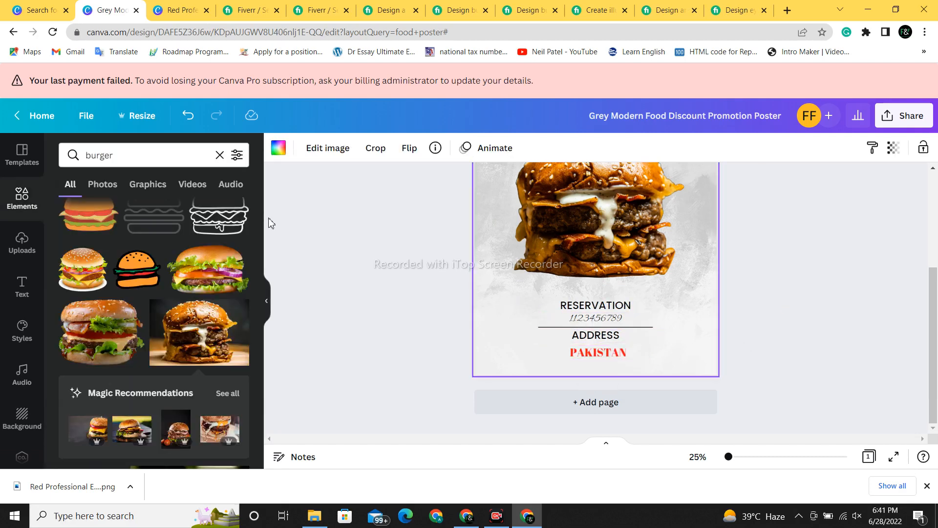
left_click(277, 154)
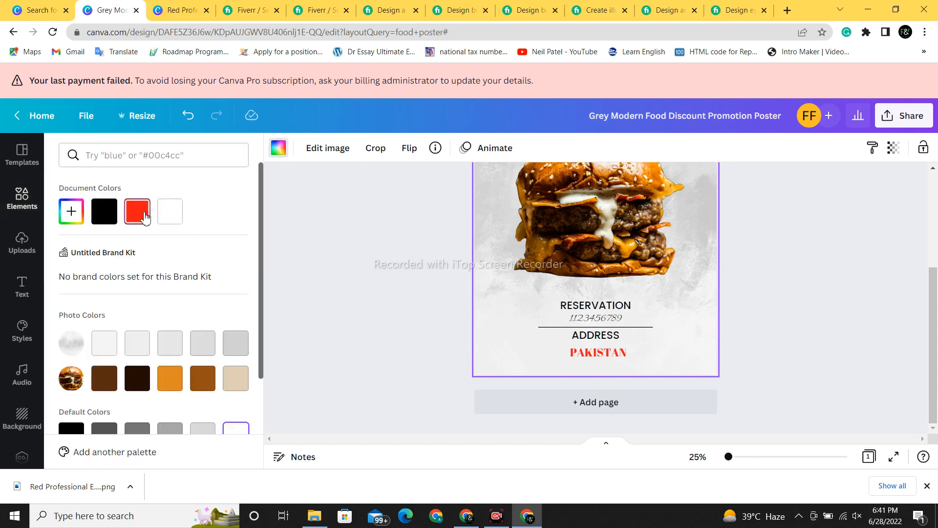
left_click(143, 215)
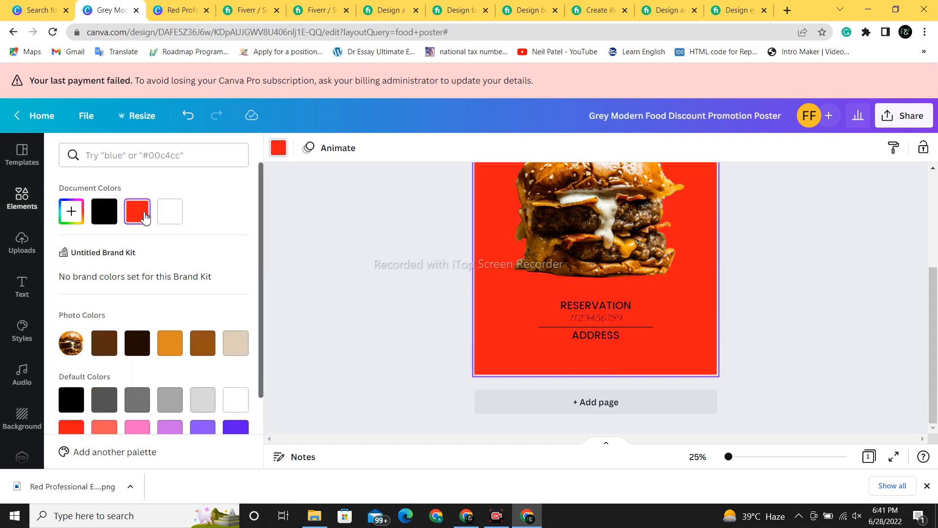
left_click(105, 215)
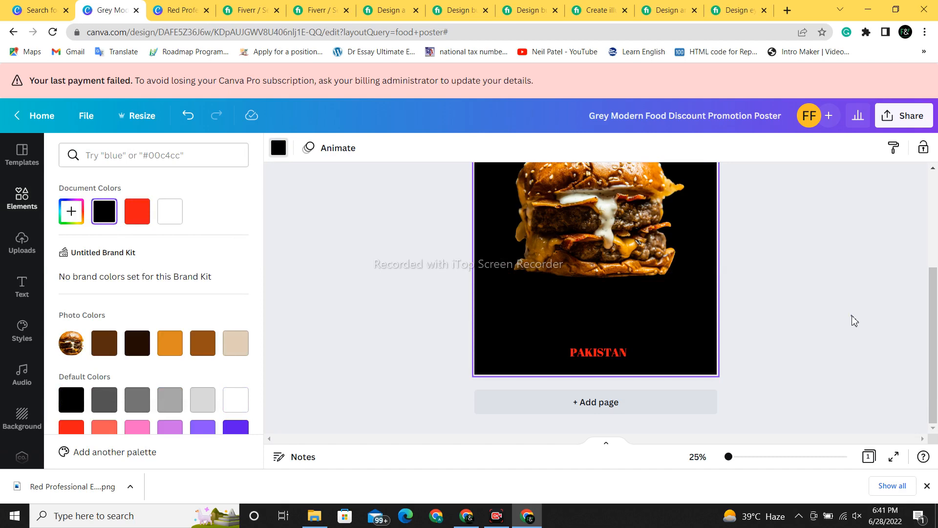
Recolour the "15% DISCOUNT ON WEEKEND" text above the burger to red.
left_click_drag(934, 326, 936, 269)
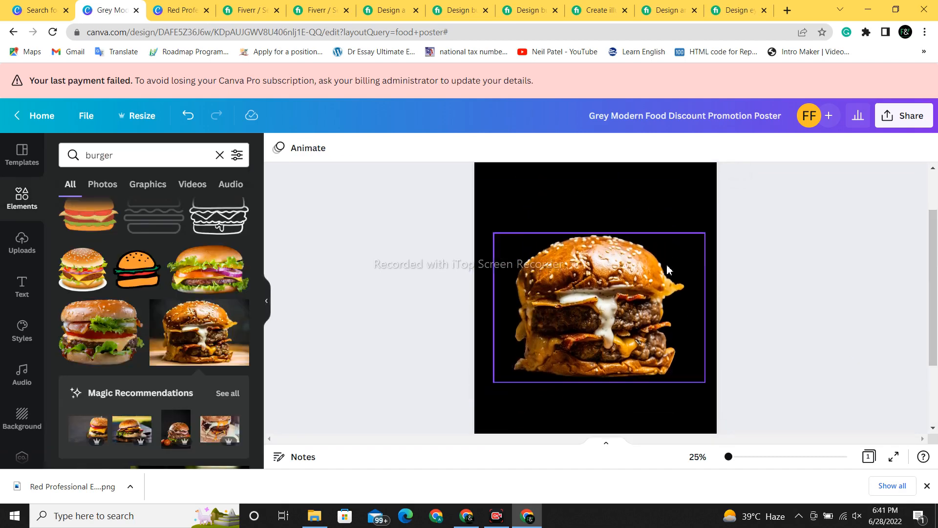
left_click(602, 205)
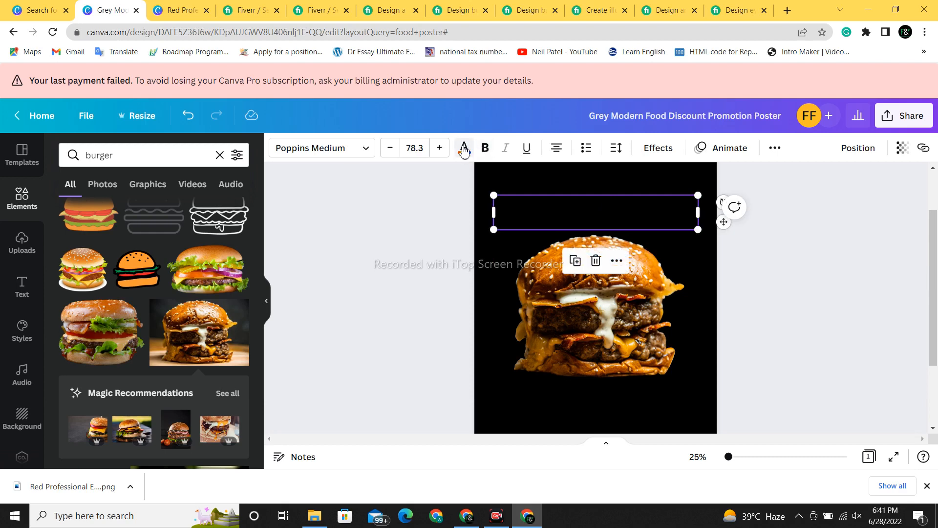
left_click(464, 148)
left_click(137, 211)
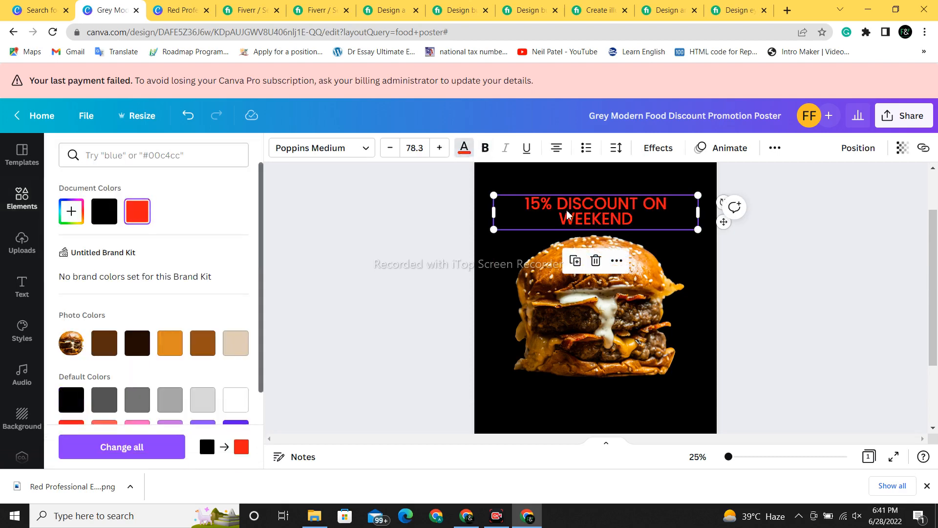
Recolour the FIXY CAFE title on the poster to the same red as the discount text.
scroll(599, 215, "up", 1)
left_click(599, 215)
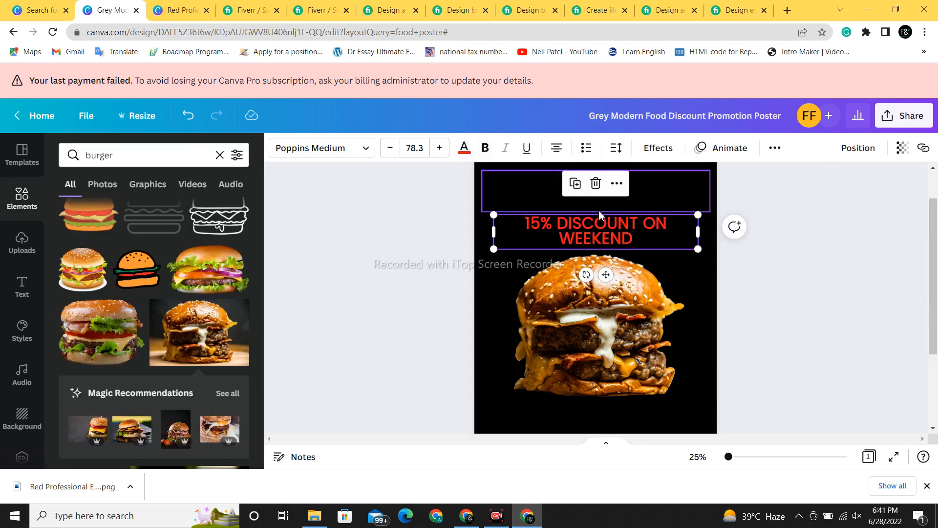
left_click(598, 203)
left_click(465, 148)
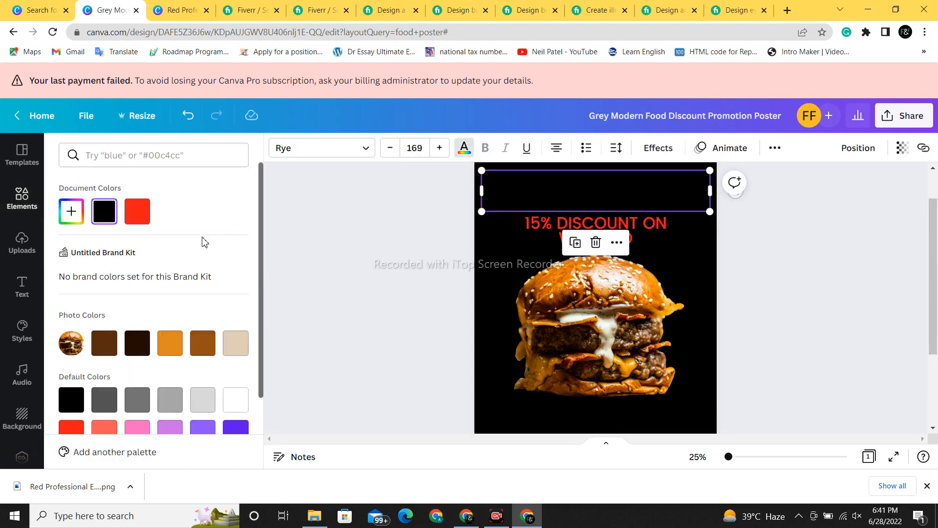
left_click(139, 213)
left_click(818, 324)
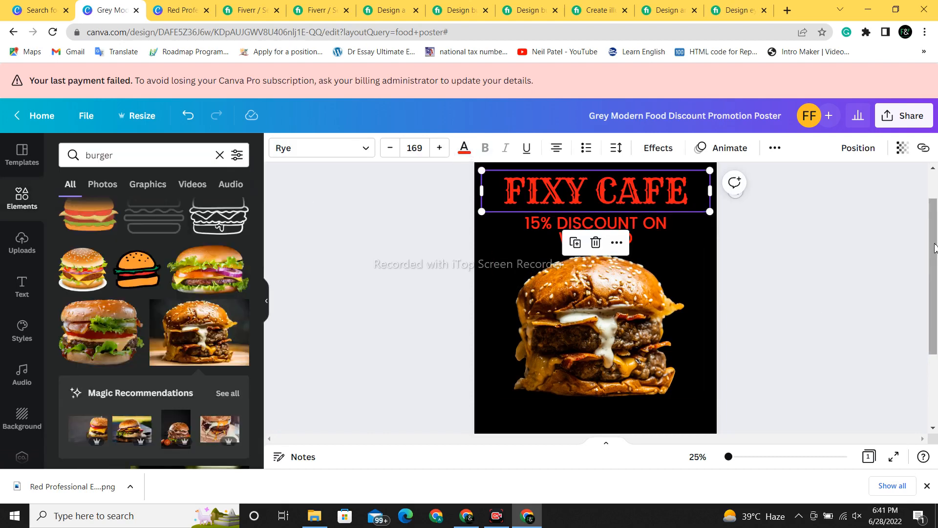
Recolour the phone number beneath the RESERVATION heading to red.
scroll(818, 324, "down", 1)
key("Escape")
left_click(622, 408)
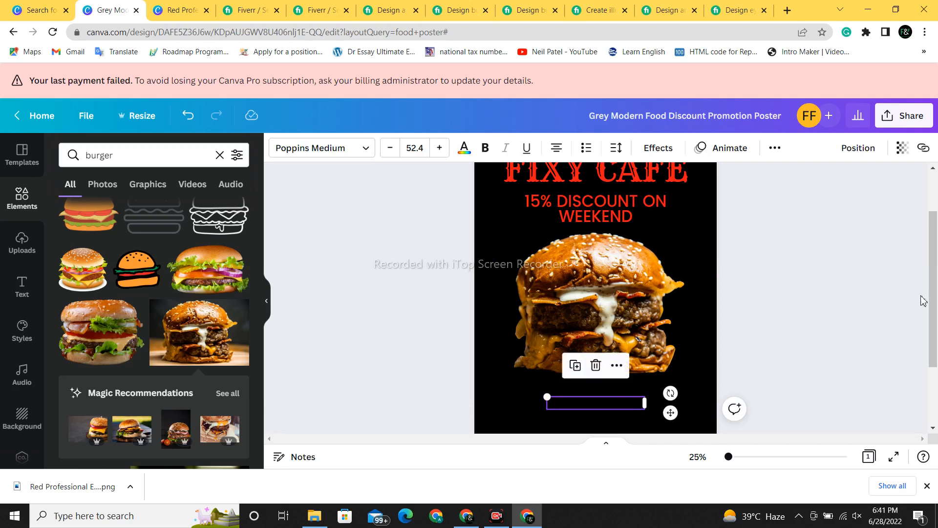
scroll(922, 300, "down", 2)
left_click(826, 307)
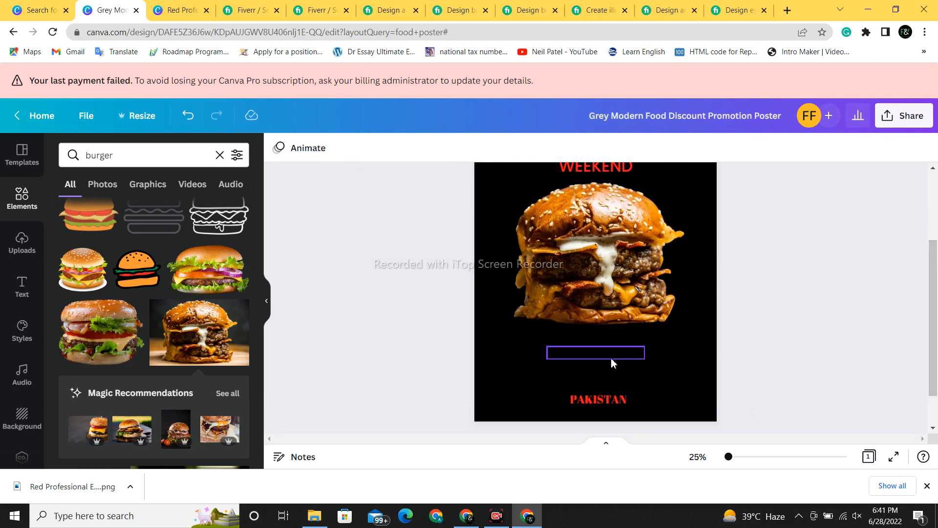
left_click(610, 357)
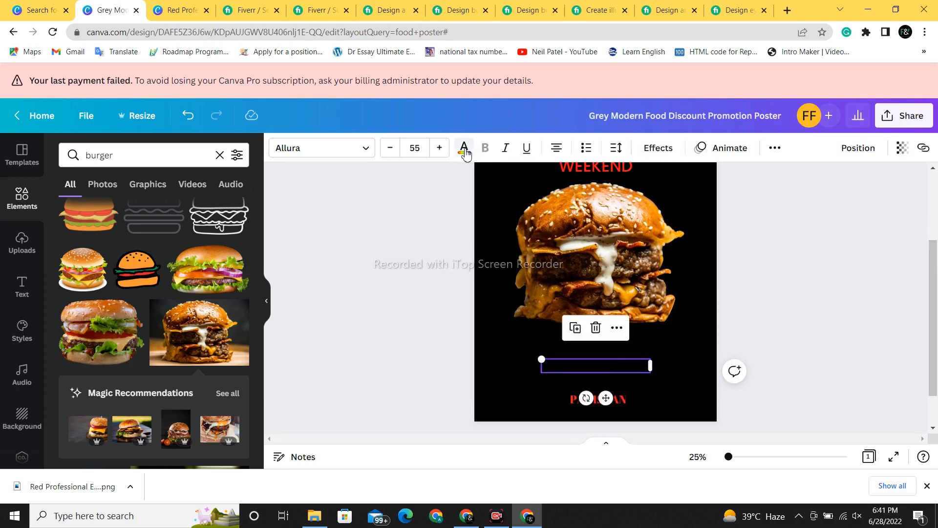
left_click(464, 149)
left_click(138, 212)
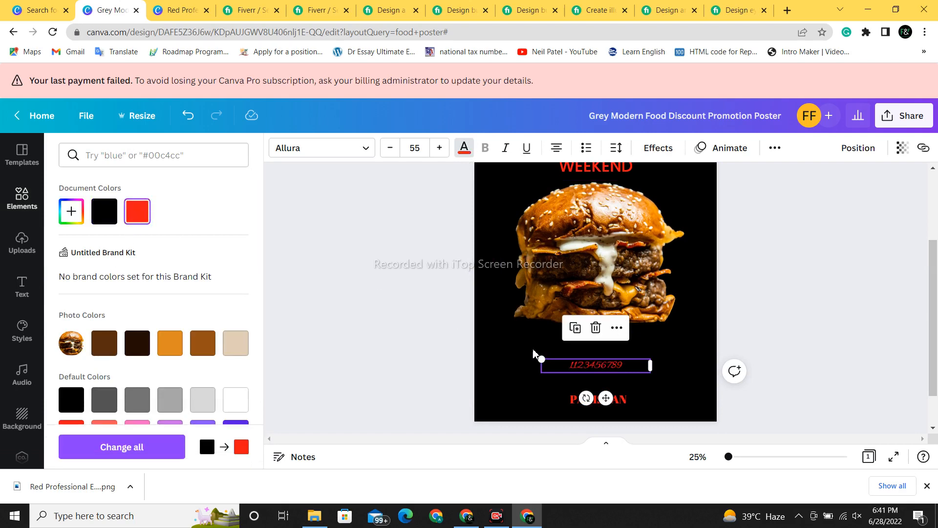
Recolour the RESERVATION heading below the burger to red.
left_click(617, 353)
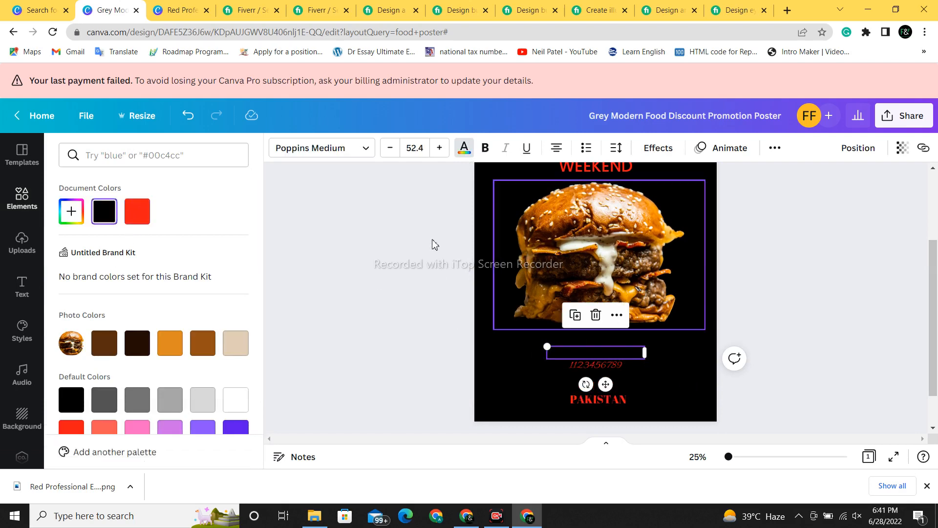
left_click(465, 151)
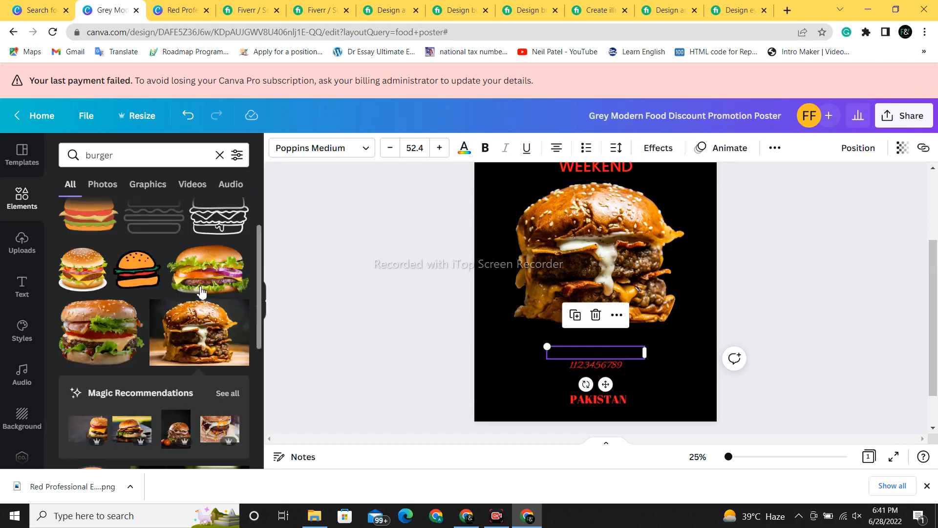
left_click(463, 156)
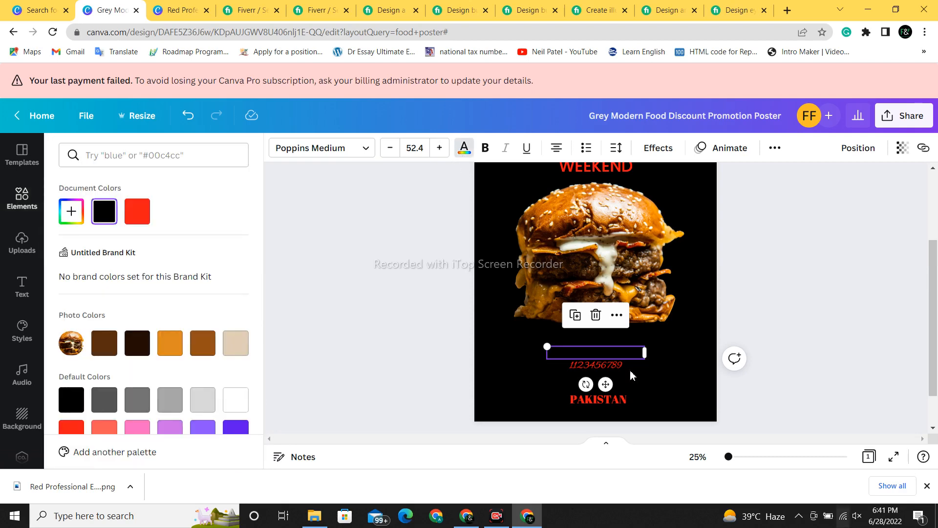
left_click(135, 219)
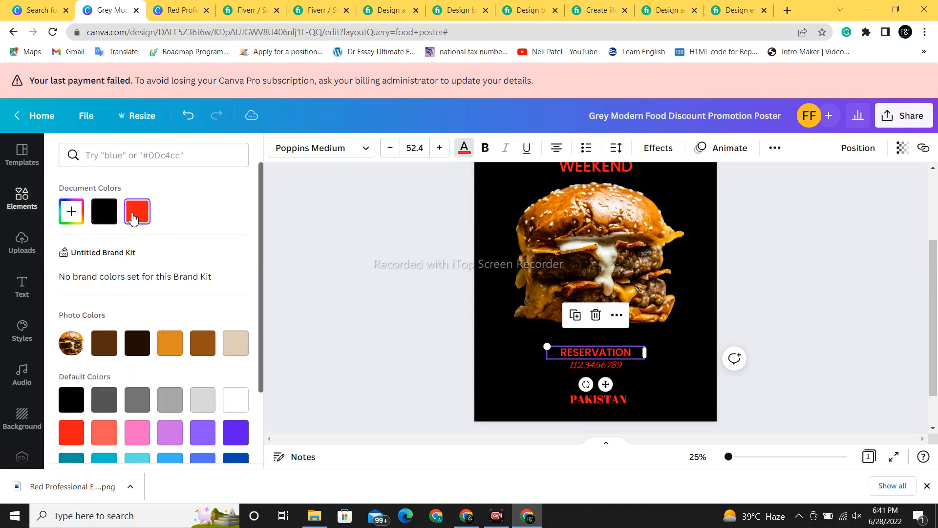
Recolour the ADDRESS heading above the PAKISTAN text to red.
left_click(634, 388)
left_click(463, 156)
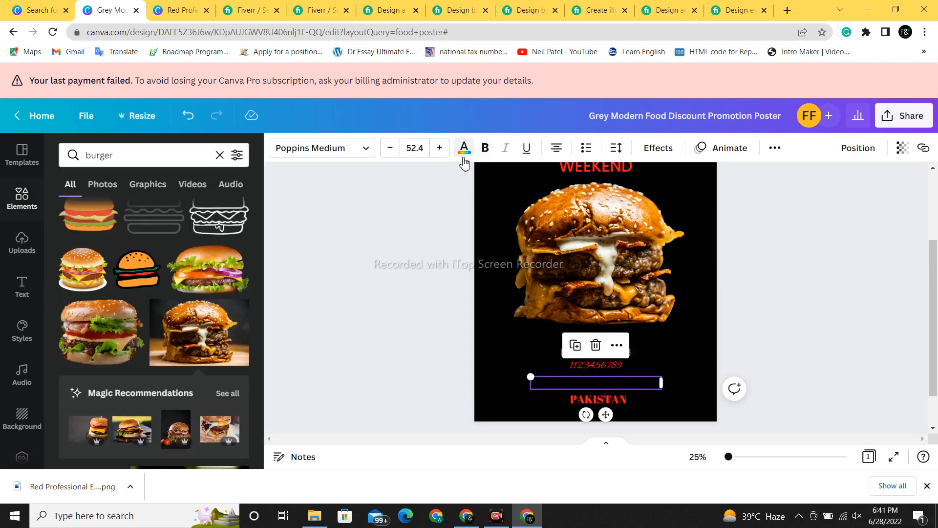
left_click(458, 153)
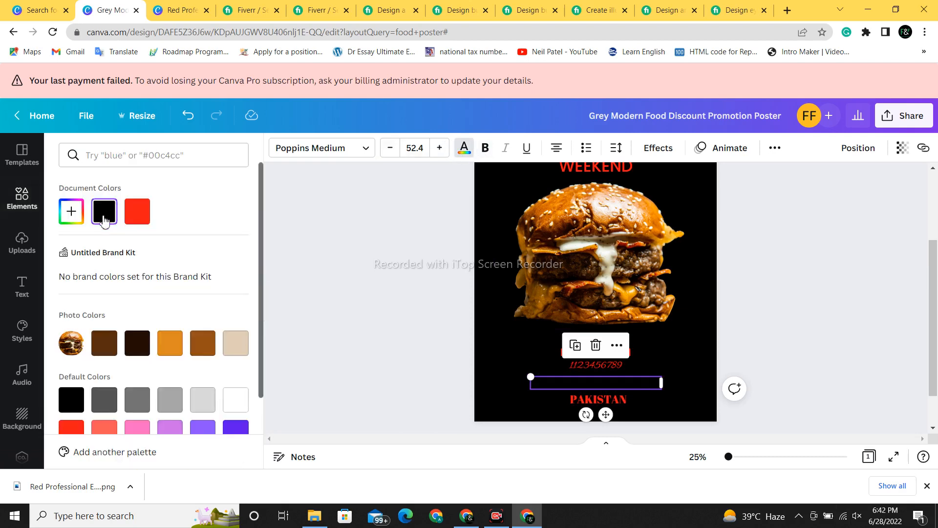
left_click(137, 211)
key("Escape")
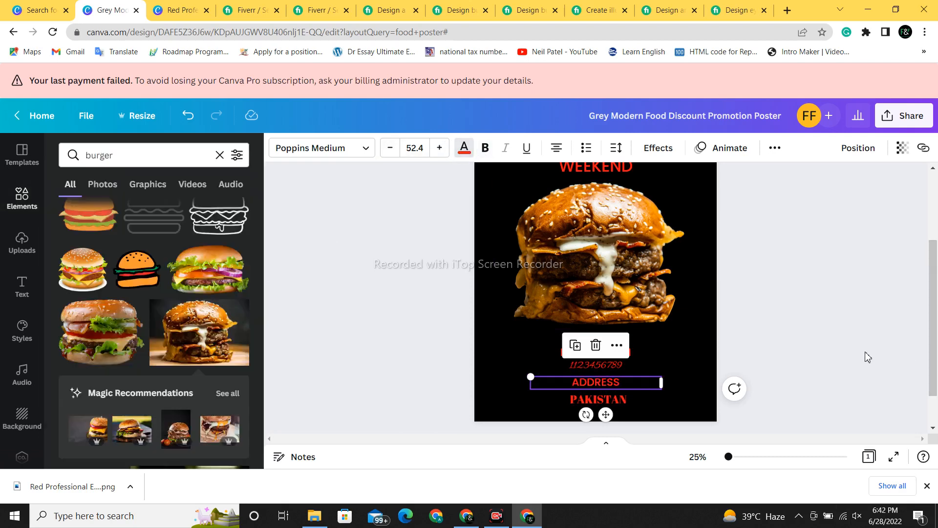
Search the elements library for "GRAPHIC" and browse the results for a decoration.
scroll(936, 293, "up", 3)
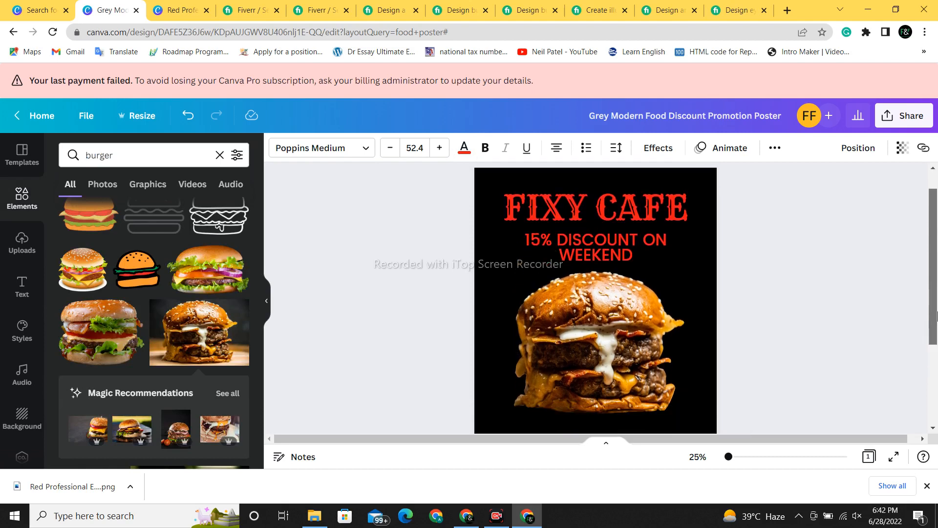
left_click_drag(937, 293, 936, 330)
left_click(285, 176)
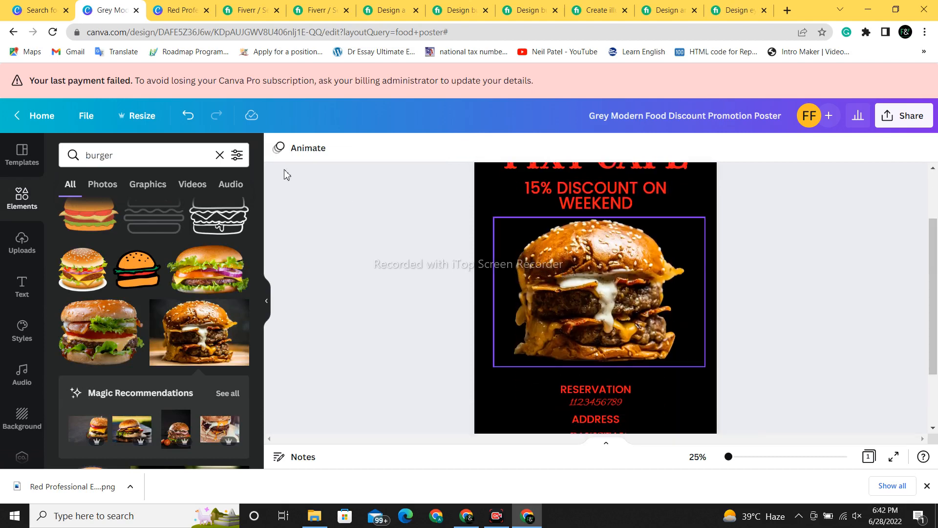
left_click(157, 155)
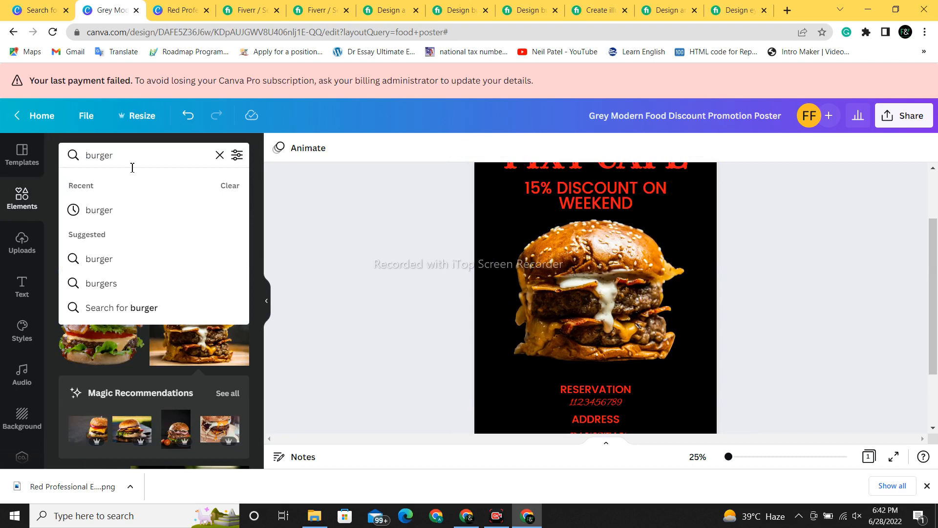
key("BackSpace")
key("BackSpace")
key("BackSpace")
key("BackSpace")
key("BackSpace")
key("BackSpace")
type("G")
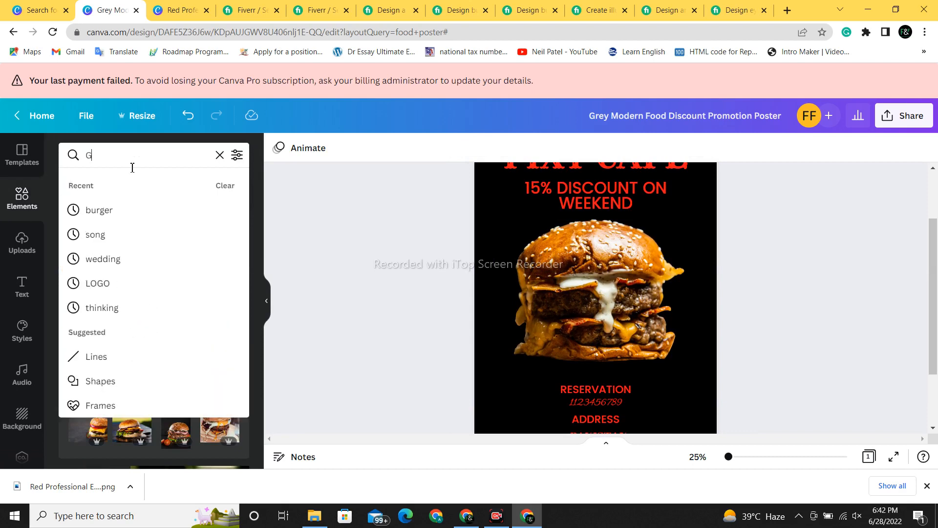
type("RAPHIC")
key("Return")
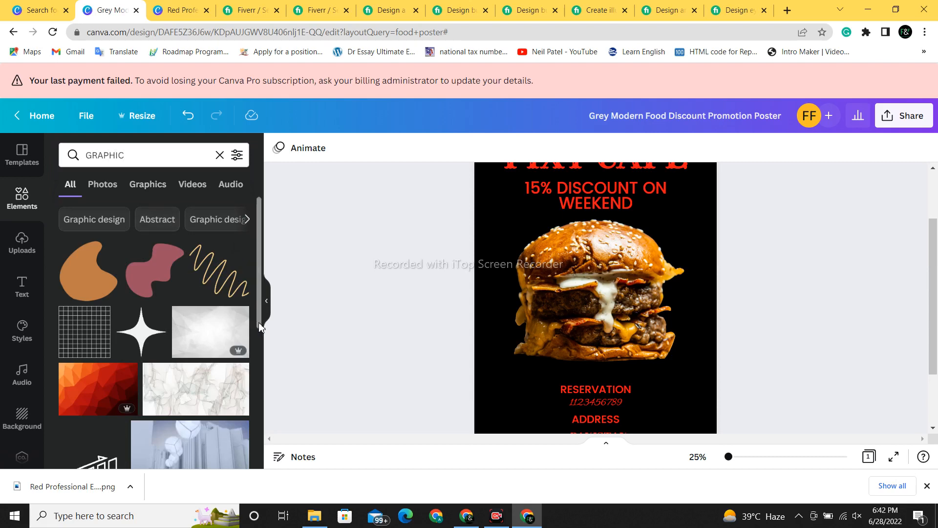
left_click_drag(260, 328, 253, 464)
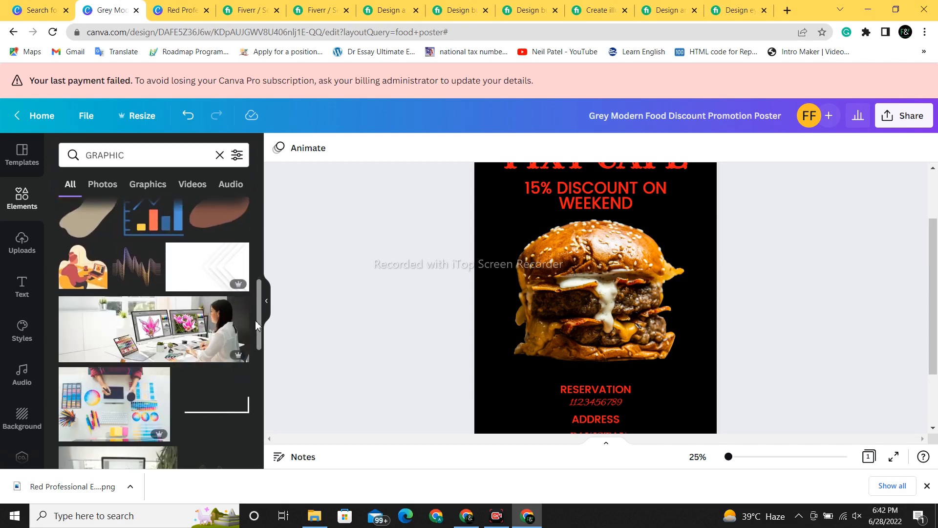
Search the elements library for "FLOWER" and add the pink five-petal flower to the poster.
left_click(155, 164)
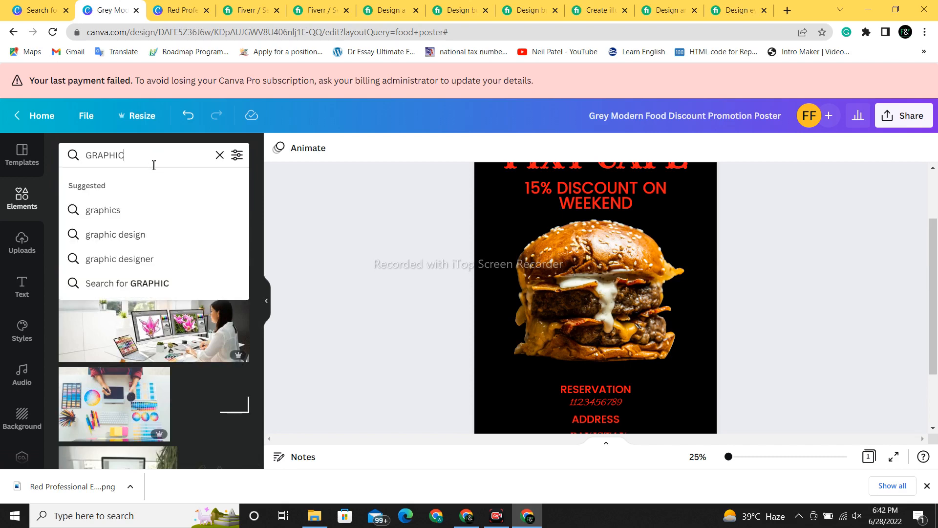
key("BackSpace")
key("BackSpace")
key("BackSpace")
key("BackSpace")
key("BackSpace")
key("BackSpace")
key("BackSpace")
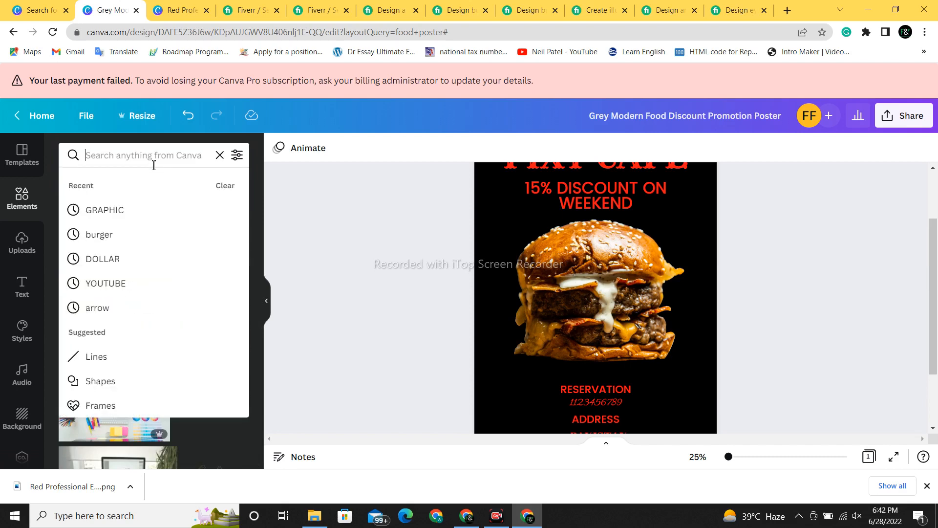
type("FLOWER")
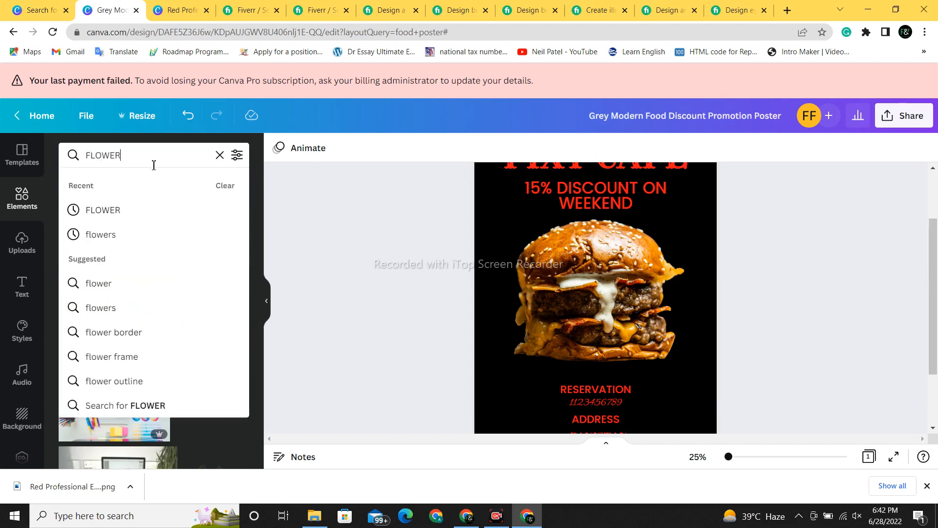
key("Return")
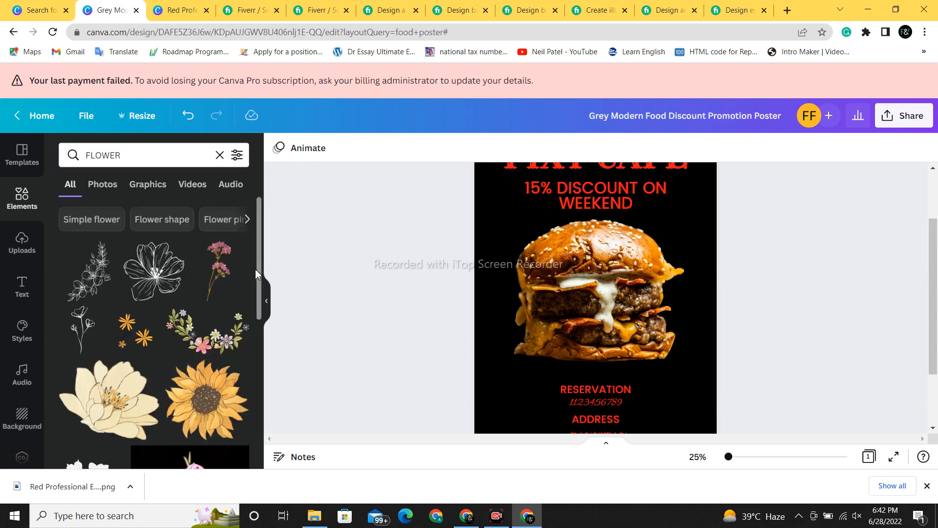
left_click_drag(260, 305, 256, 405)
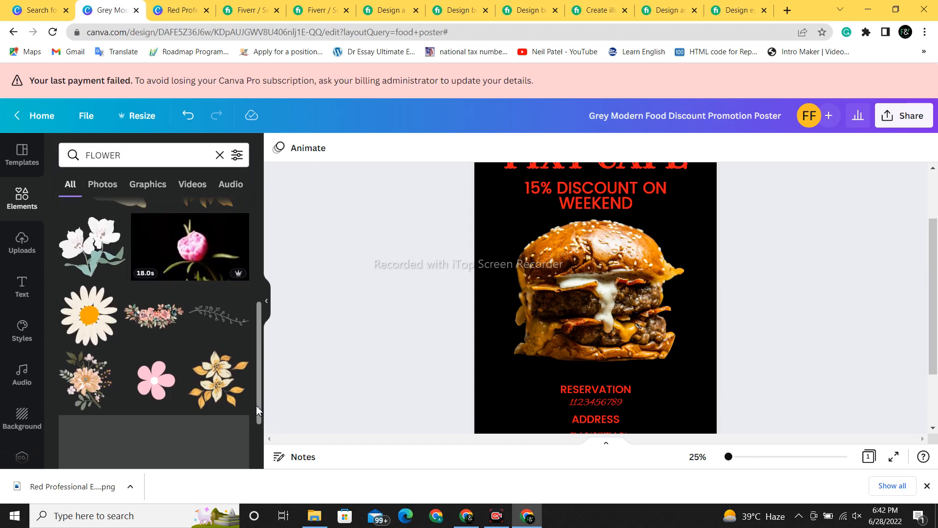
left_click(167, 381)
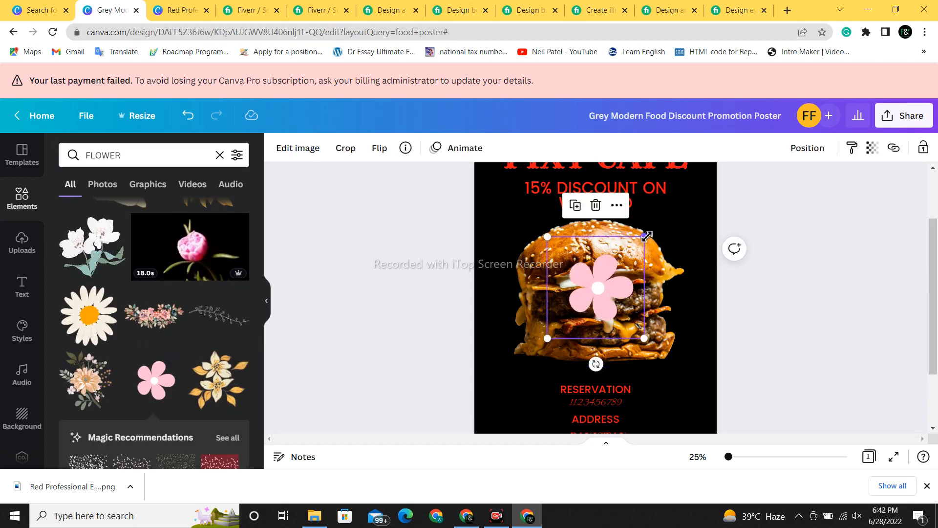
Shrink the pink flower and place it half over the poster's left edge, beside the RESERVATION and ADDRESS text.
left_click_drag(646, 236, 610, 274)
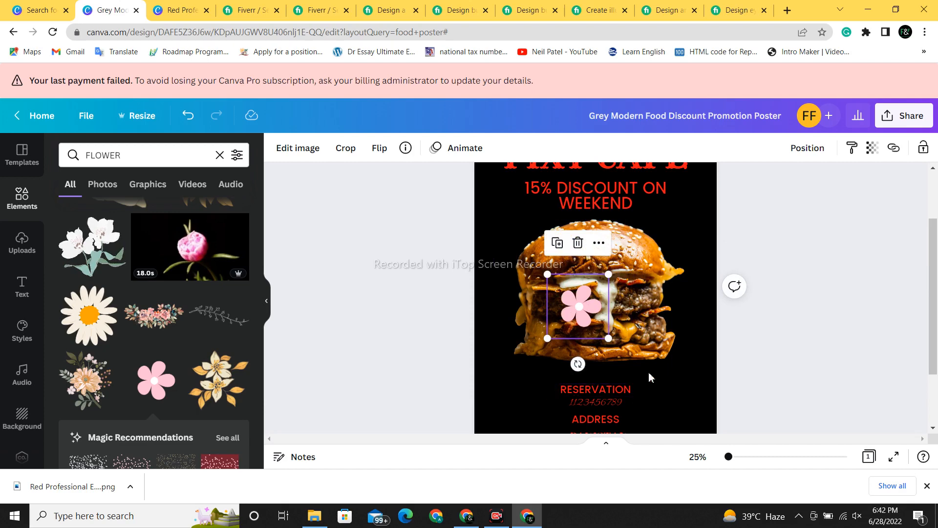
left_click_drag(579, 306, 497, 407)
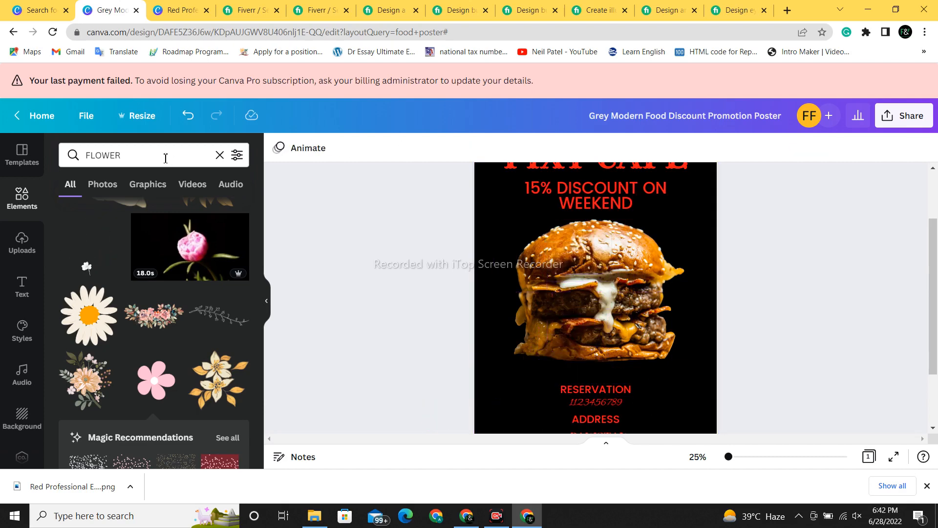
left_click(188, 116)
left_click_drag(579, 306, 492, 416)
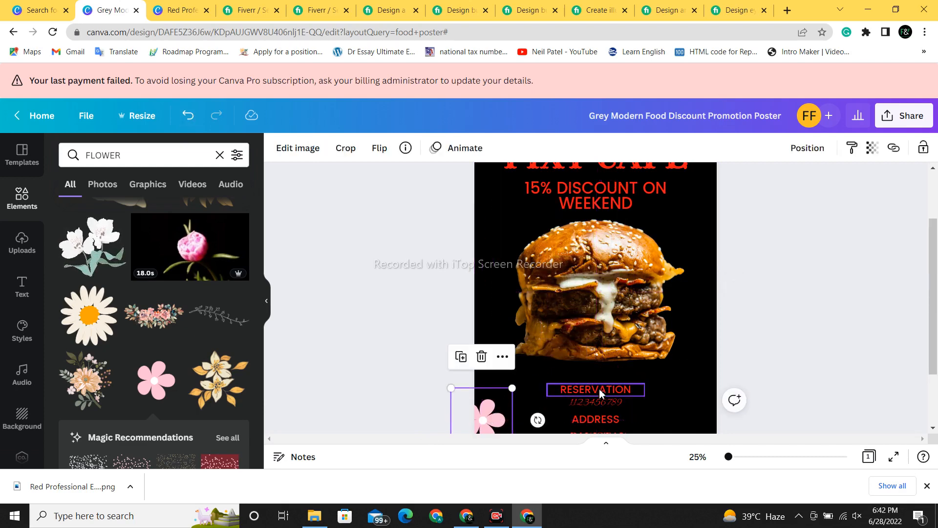
left_click(705, 392)
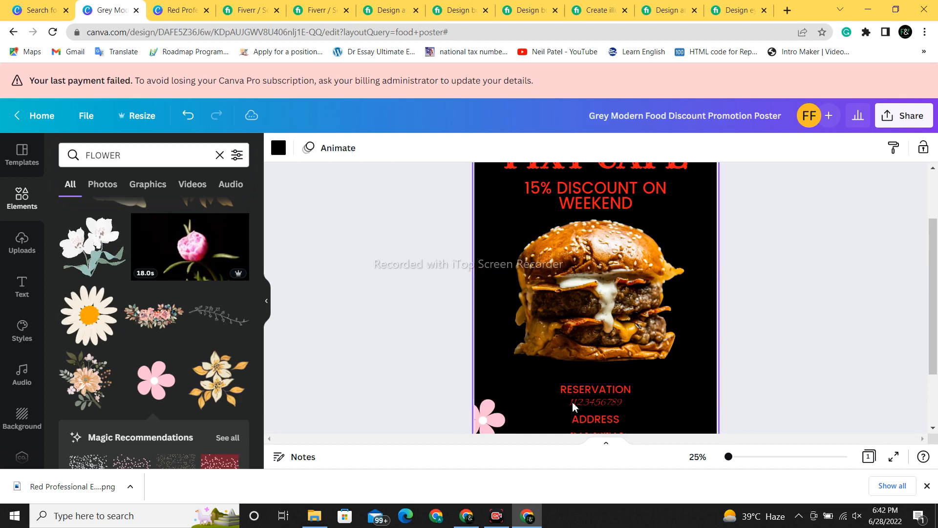
Duplicate the pink flower three times and stack the copies upward along the poster's left edge.
right_click(481, 423)
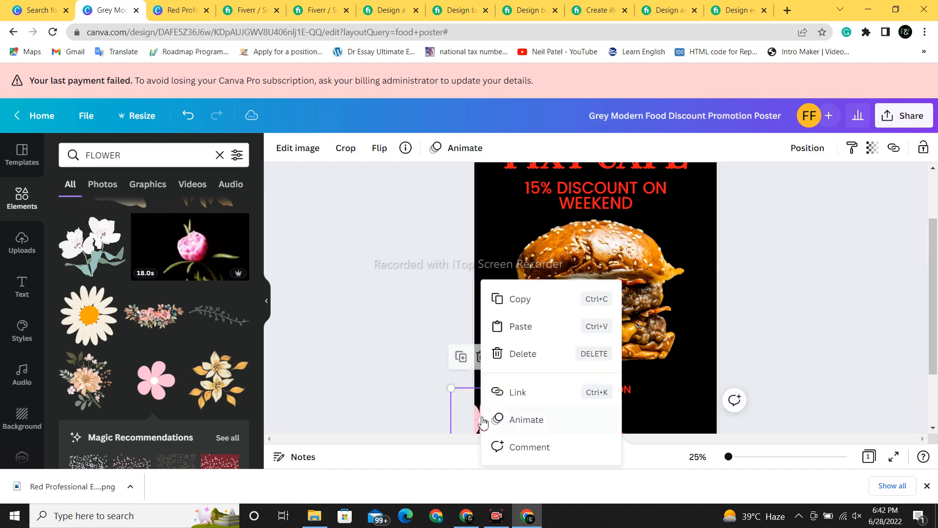
left_click(526, 307)
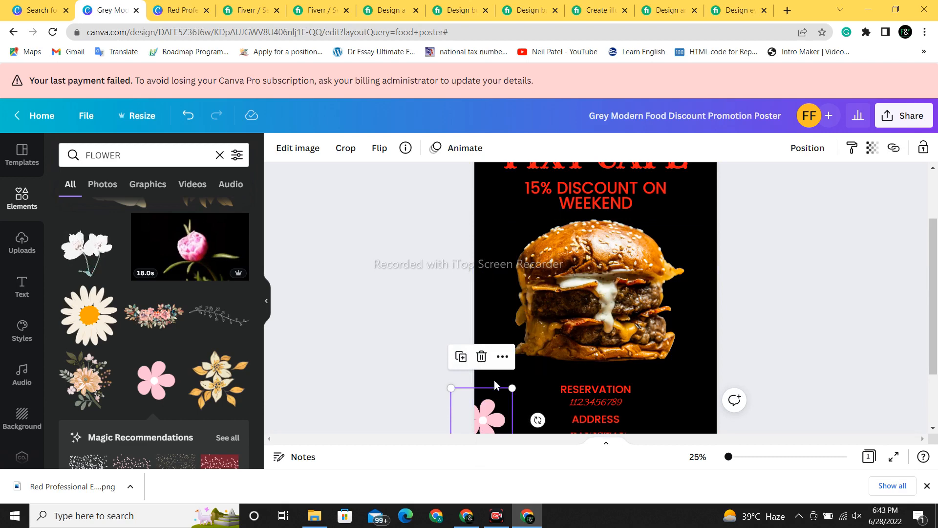
left_click(462, 357)
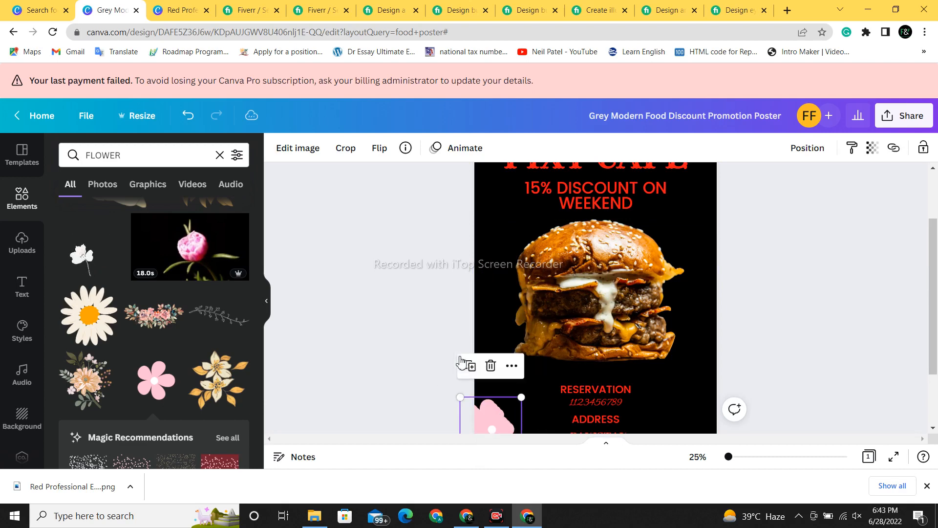
left_click_drag(493, 418, 485, 368)
left_click_drag(499, 420, 481, 357)
left_click_drag(489, 363, 486, 298)
left_click_drag(488, 376, 496, 371)
left_click_drag(497, 419, 496, 273)
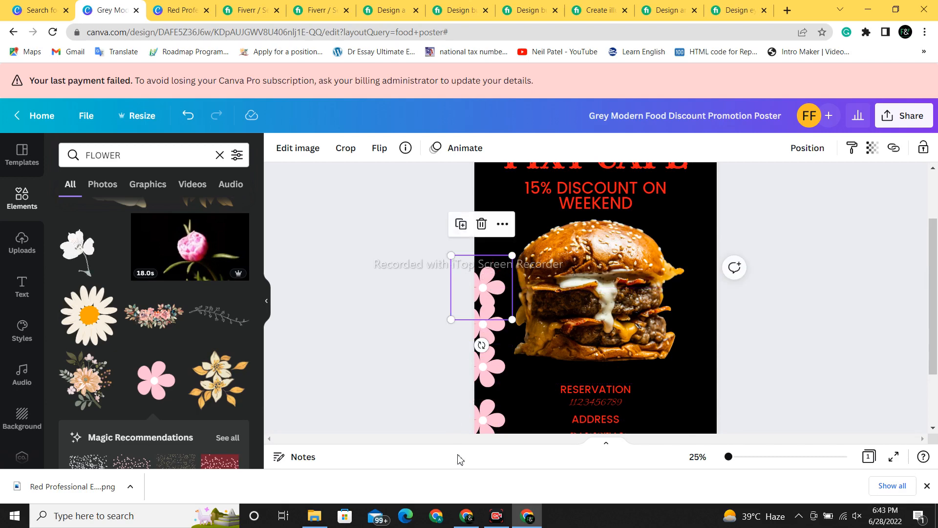
Even out the spacing of the stacked flowers and add a fifth one at the top of the column.
left_click(489, 388)
left_click_drag(489, 389, 489, 405)
left_click(487, 336)
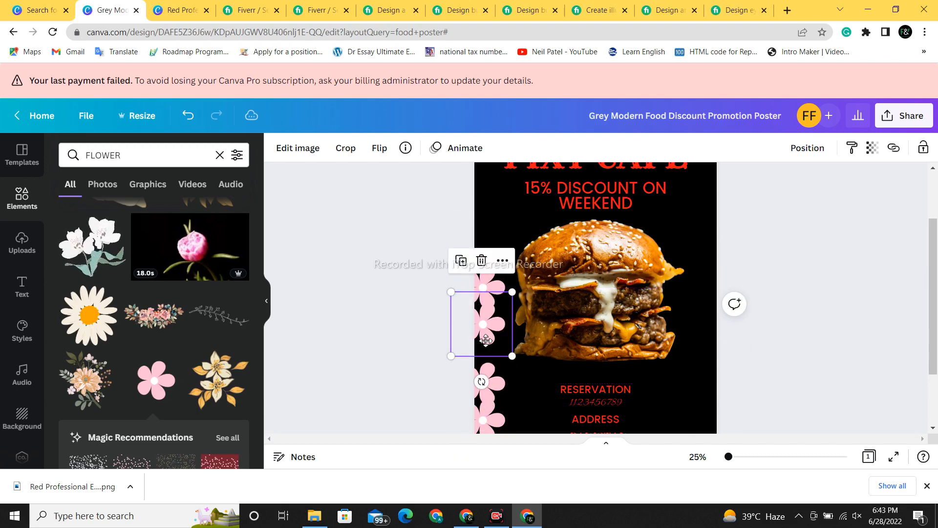
left_click_drag(486, 336, 488, 341)
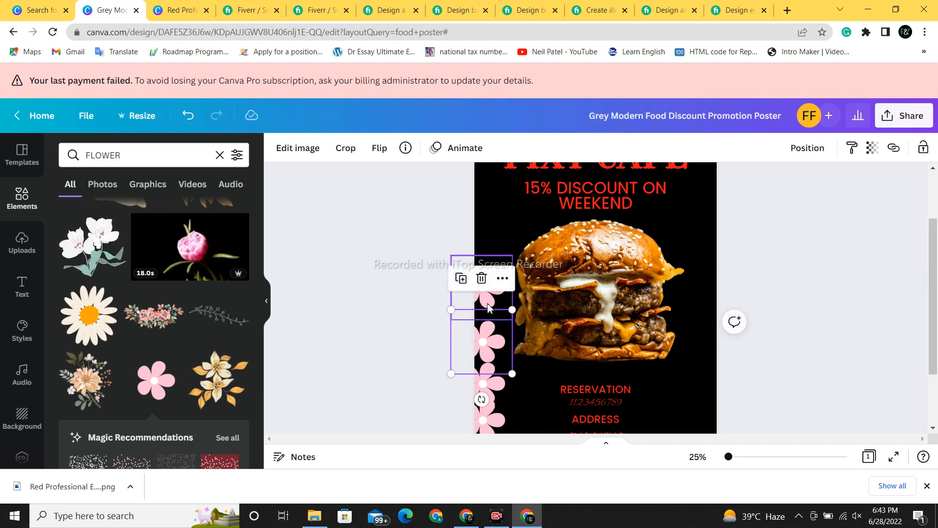
left_click(487, 306)
left_click_drag(488, 307, 488, 257)
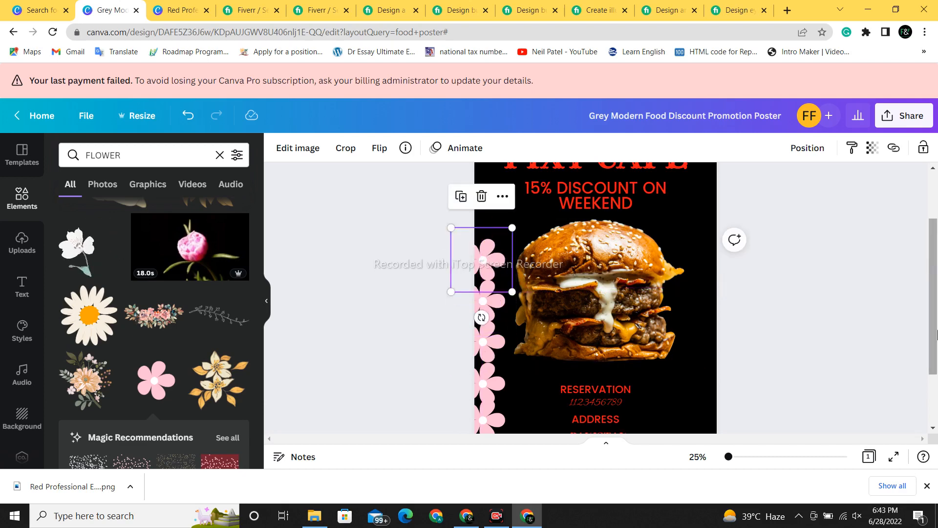
Extend the flower column with more copies up to the poster's top edge and shift the FIXY CAFE title slightly right.
left_click_drag(933, 324, 932, 299)
left_click(493, 307)
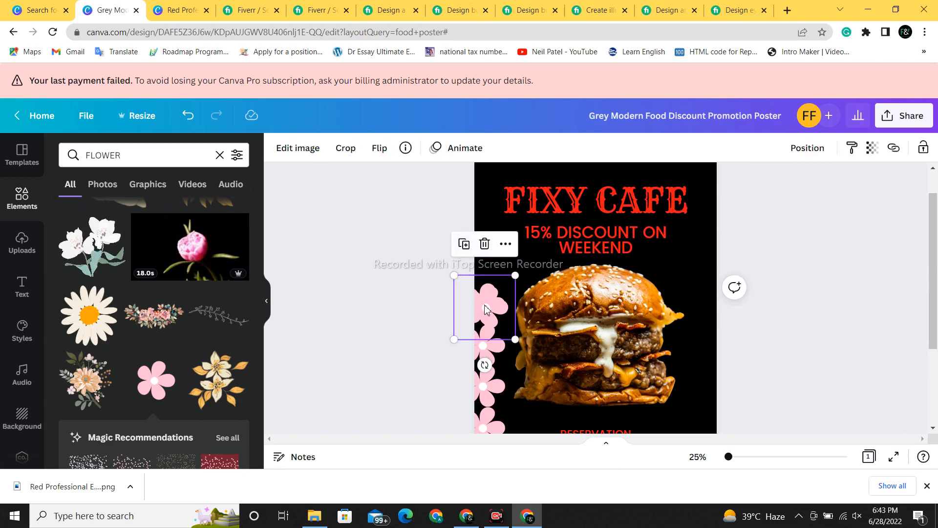
left_click_drag(487, 309, 484, 262)
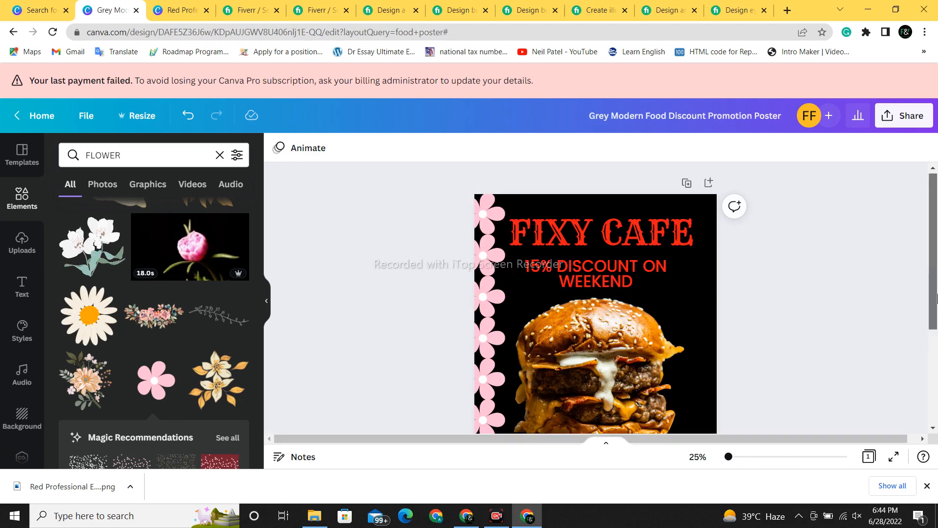
Look over the finished poster and open its sharing options to find the download choice.
left_click_drag(936, 301, 937, 322)
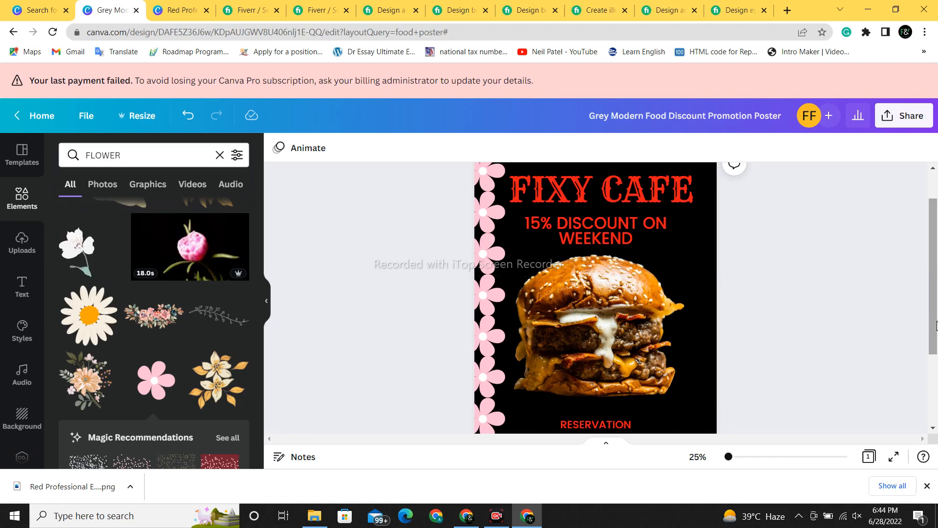
left_click_drag(935, 325, 935, 308)
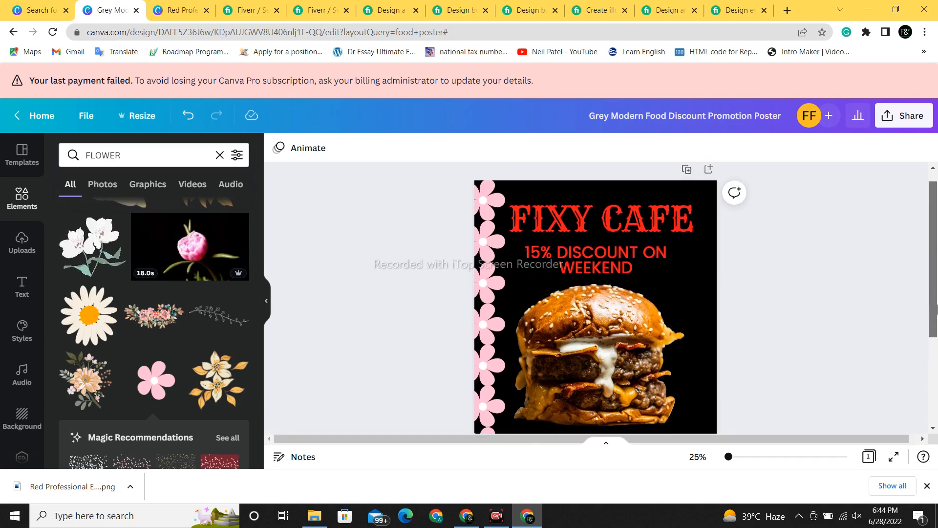
left_click(901, 126)
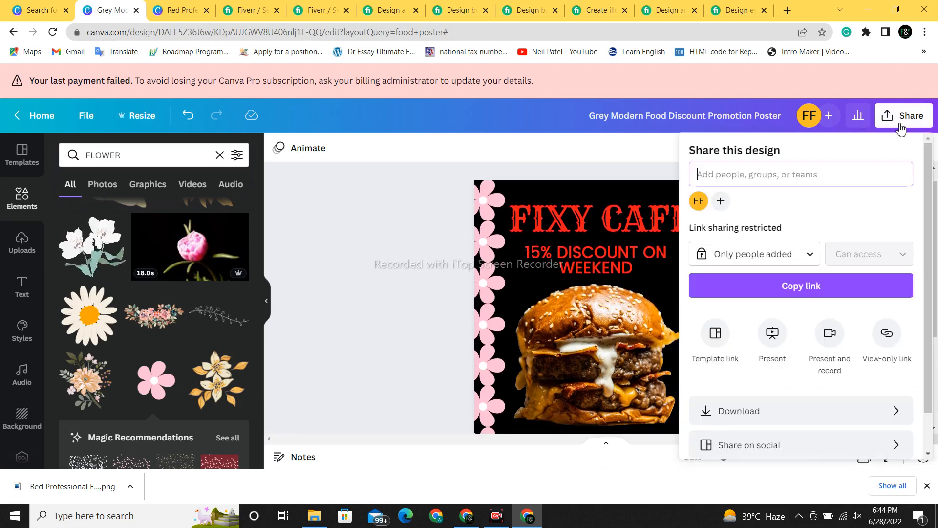
scroll(927, 300, "down", 1)
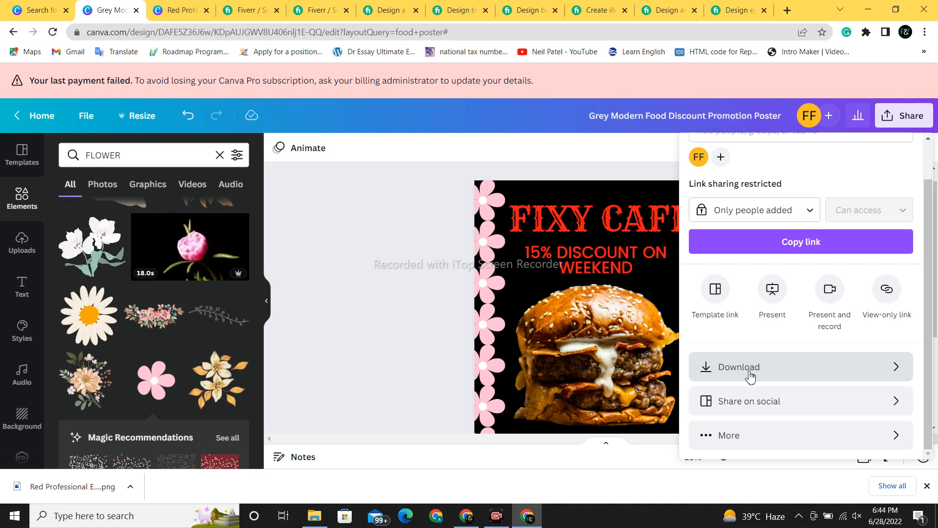
Switch to the open Fiverr search for "FLYER" and browse the listed flyer design services.
left_click(262, 5)
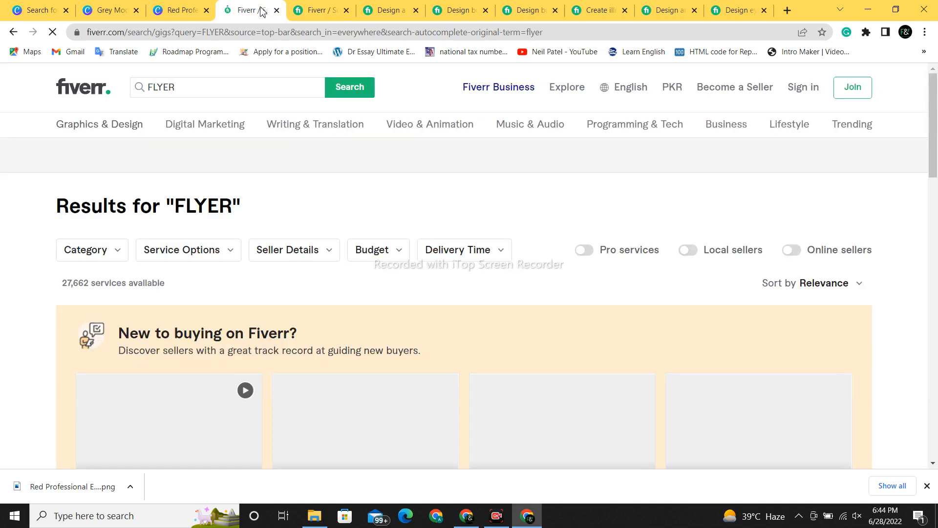
scroll(608, 247, "down", 8)
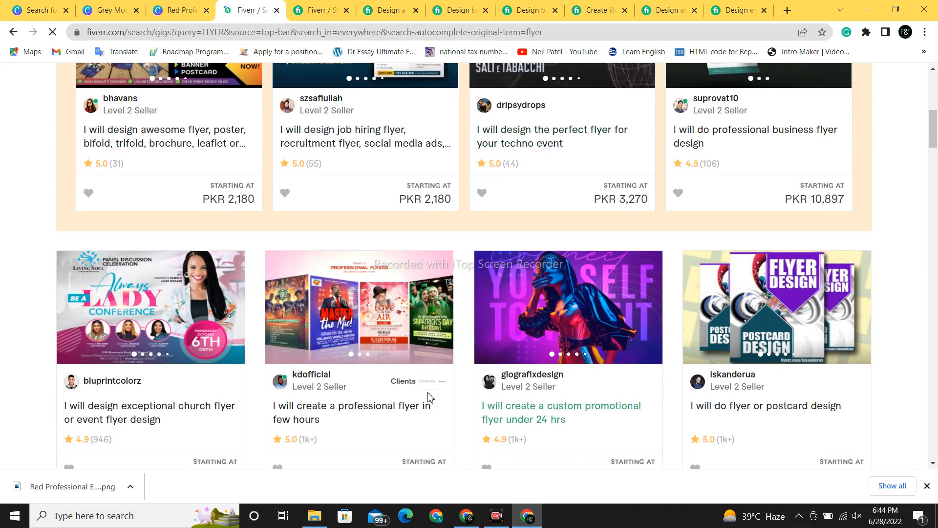
left_click(316, 402)
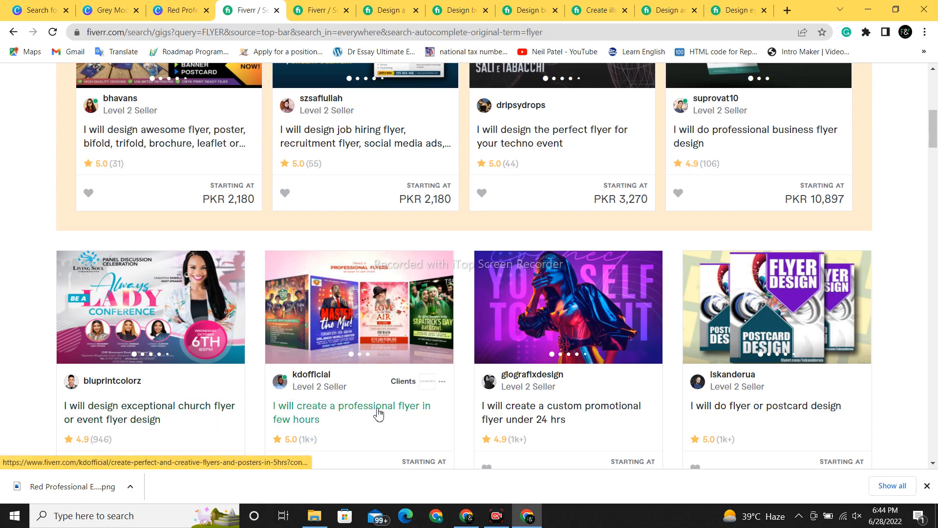
Search Fiverr for "restaurant poster" services.
left_click_drag(935, 132, 936, 95)
left_click(272, 98)
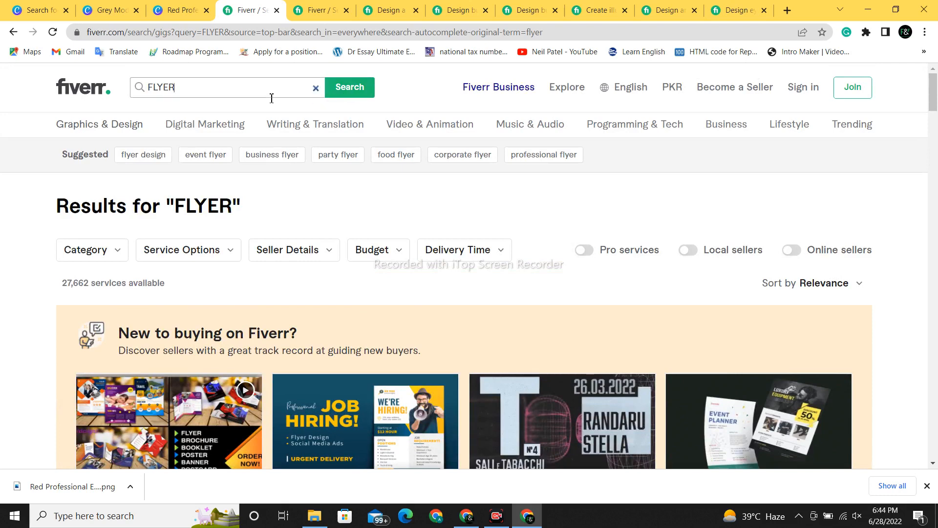
key("BackSpace")
key("BackSpace")
key("BackSpace")
key("BackSpace")
key("BackSpace")
type("POS")
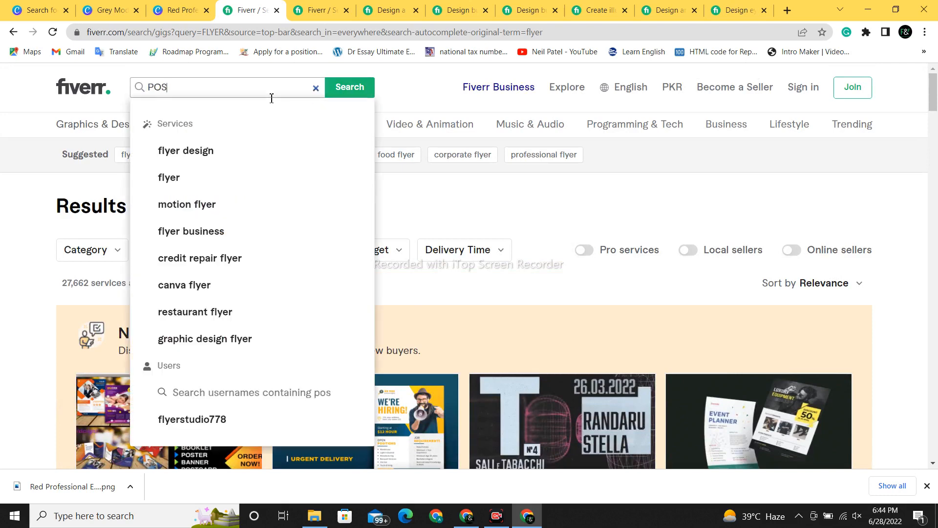
type("TER RES")
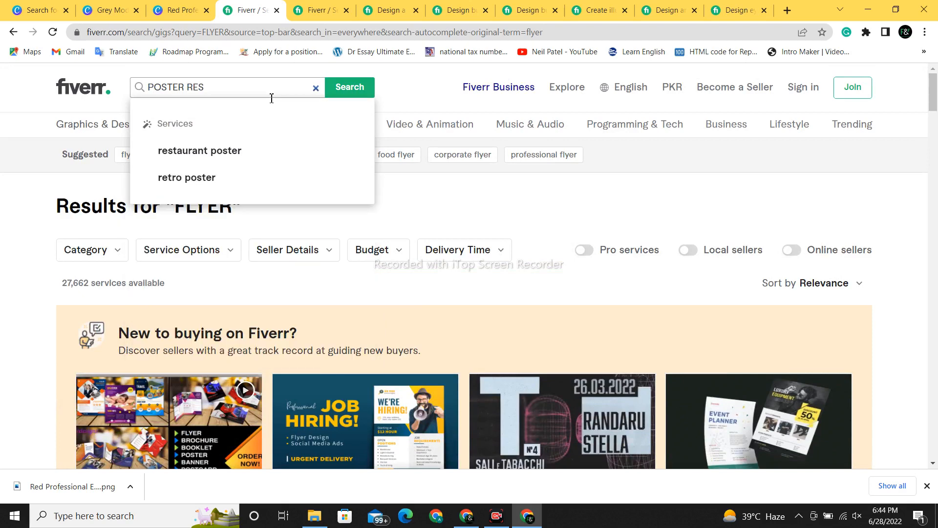
left_click(204, 158)
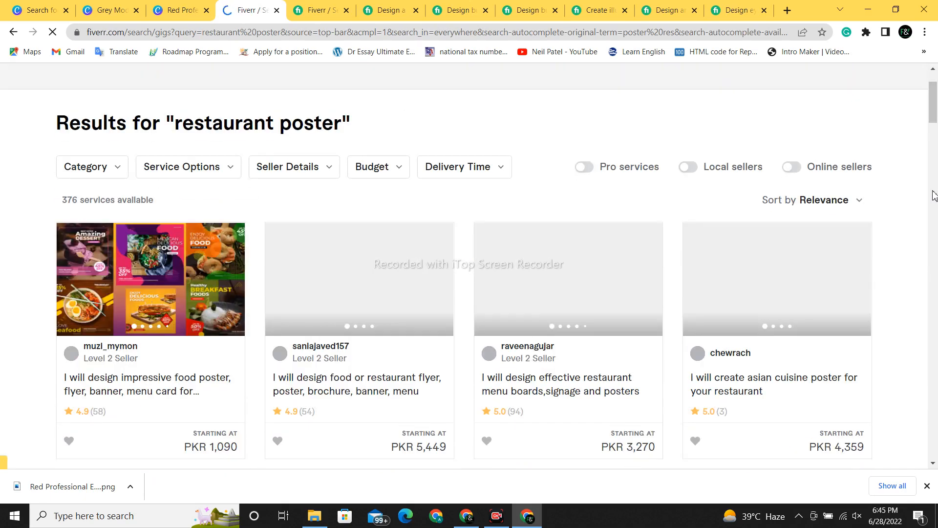
Browse the restaurant poster services and open the gig "I will design restaurant, food menu, banner, flyer, and poster" to examine its samples and package.
scroll(935, 210, "down", 5)
scroll(934, 210, "down", 6)
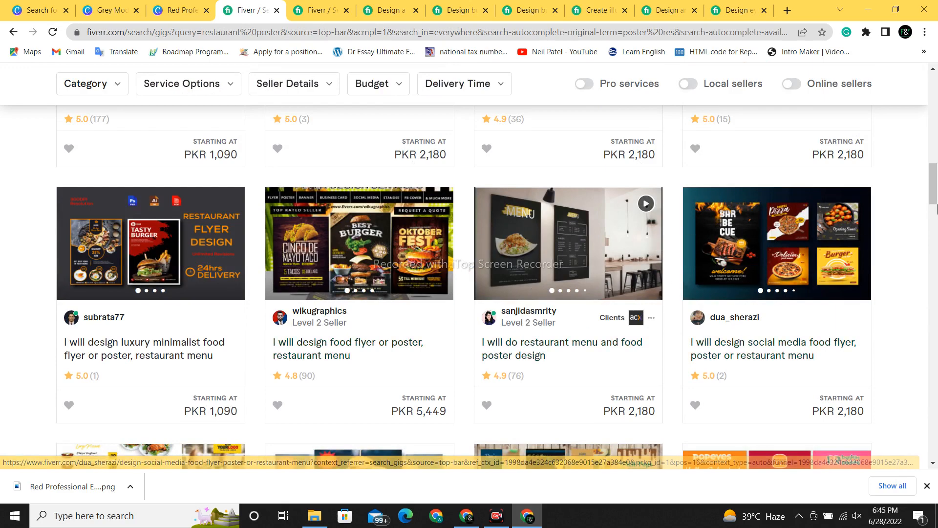
scroll(755, 148, "up", 4)
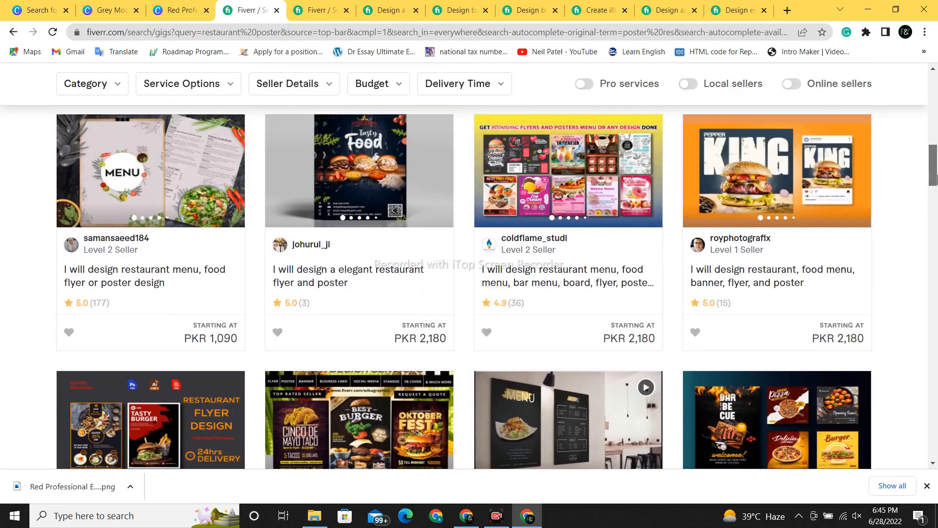
left_click(755, 148)
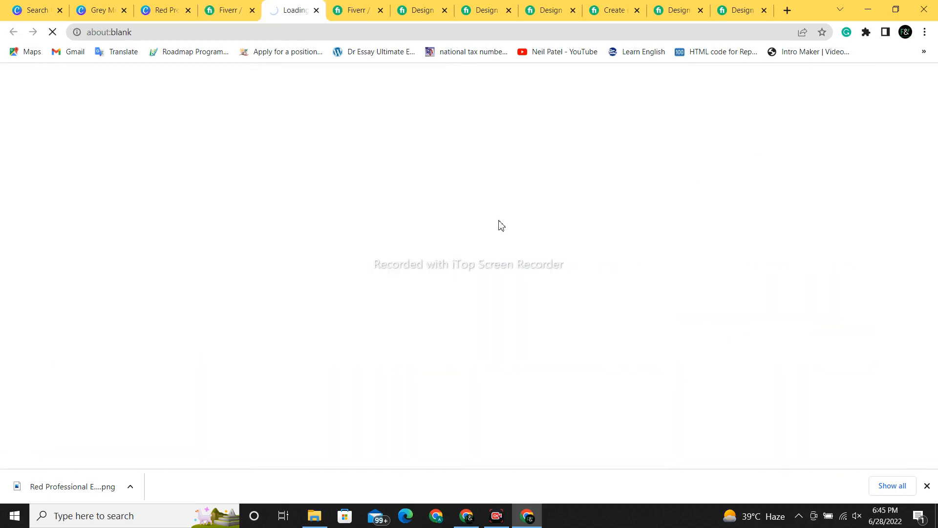
left_click(177, 6)
left_click(287, 6)
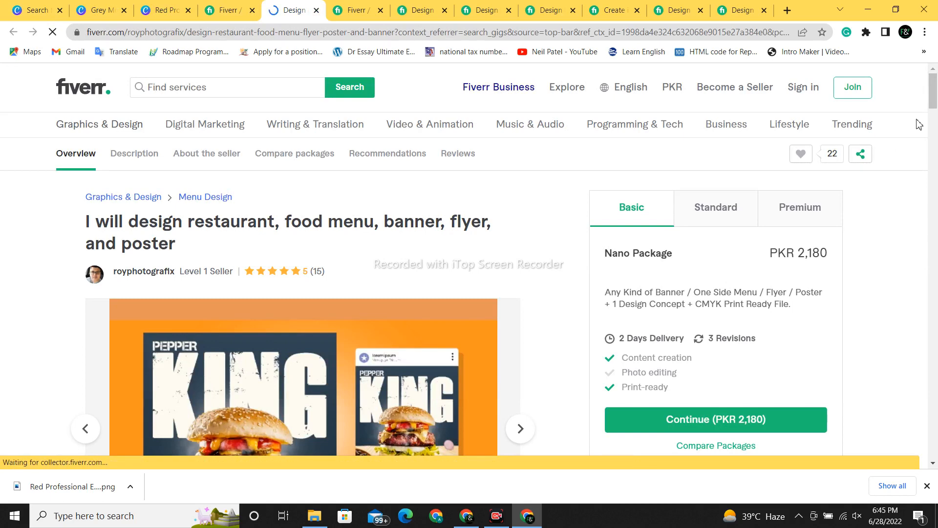
scroll(935, 105, "down", 3)
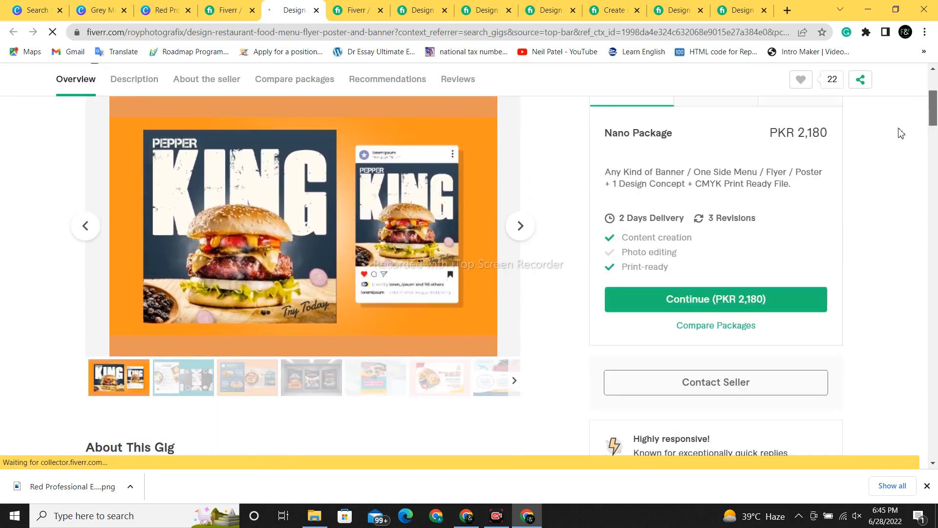
Look through the restaurant poster gig's sample designs and examine what its Premium package offers.
left_click(523, 229)
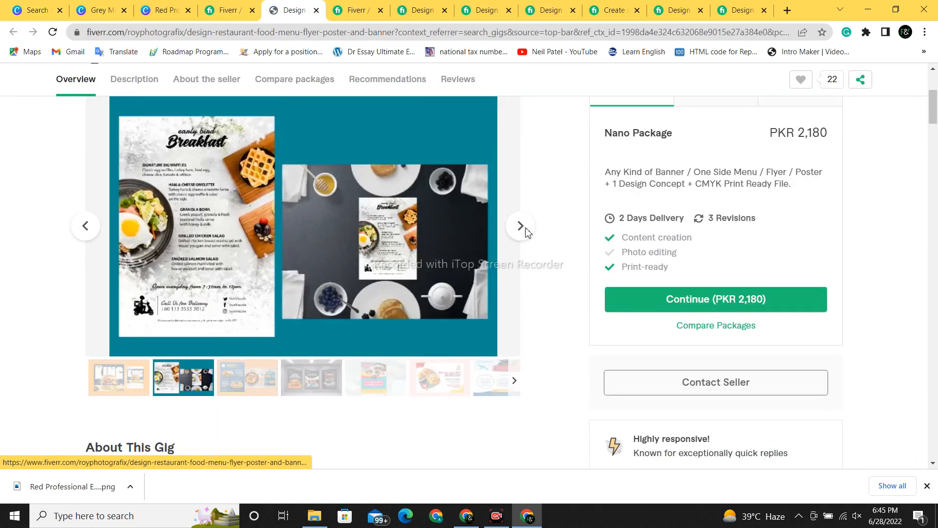
left_click(525, 232)
left_click(526, 234)
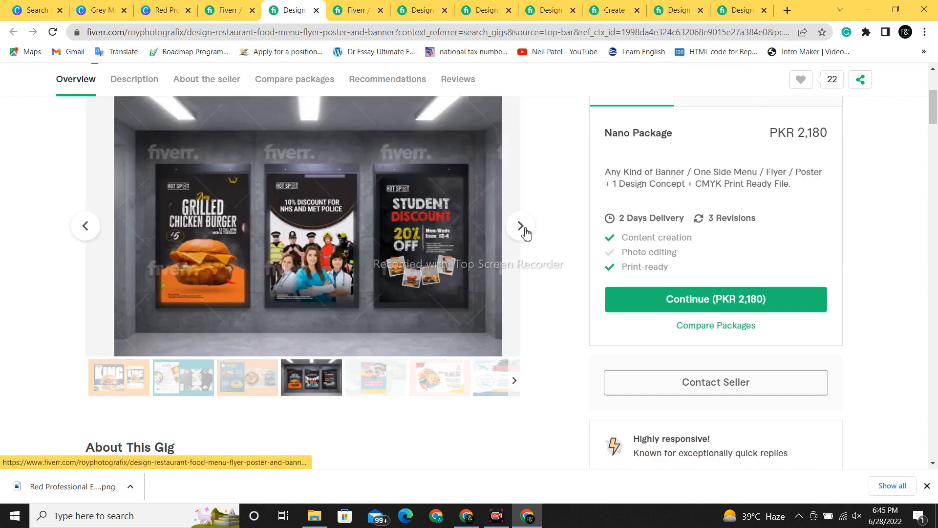
left_click(520, 226)
left_click(521, 226)
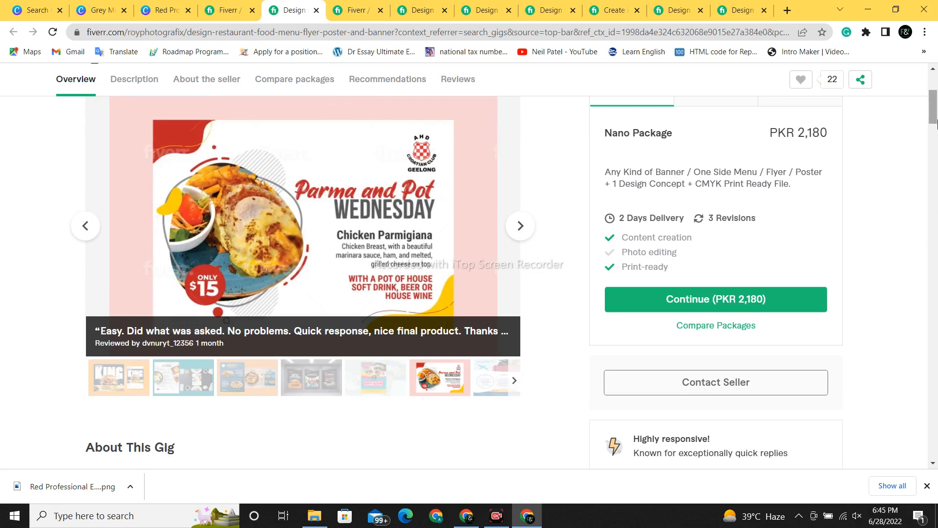
scroll(935, 123, "up", 3)
left_click(794, 146)
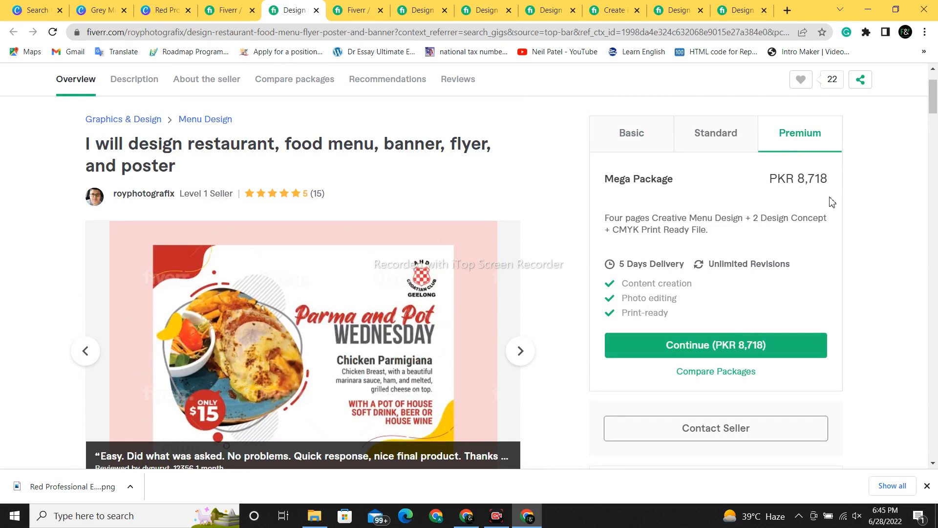
Check the open YouTube thumbnail design in Canva and return to the Fiverr restaurant poster search results.
left_click(220, 8)
left_click(160, 8)
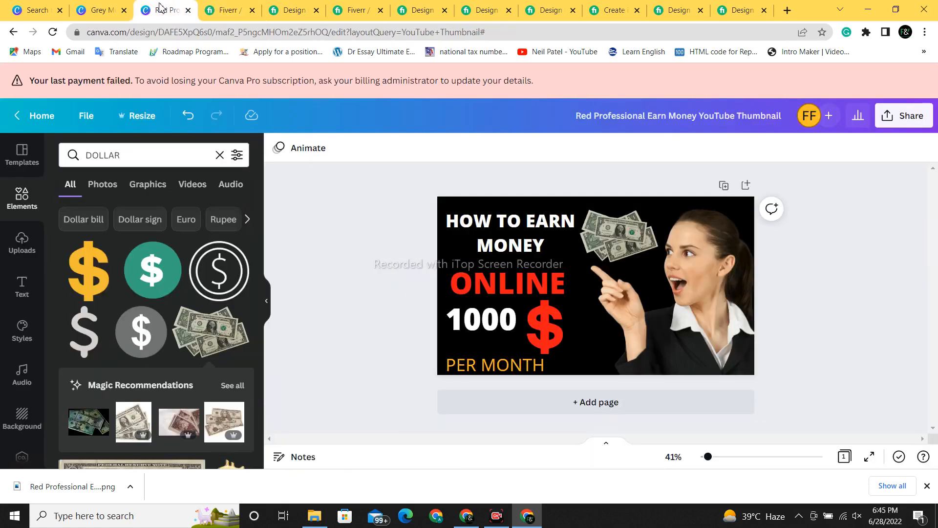
left_click(228, 10)
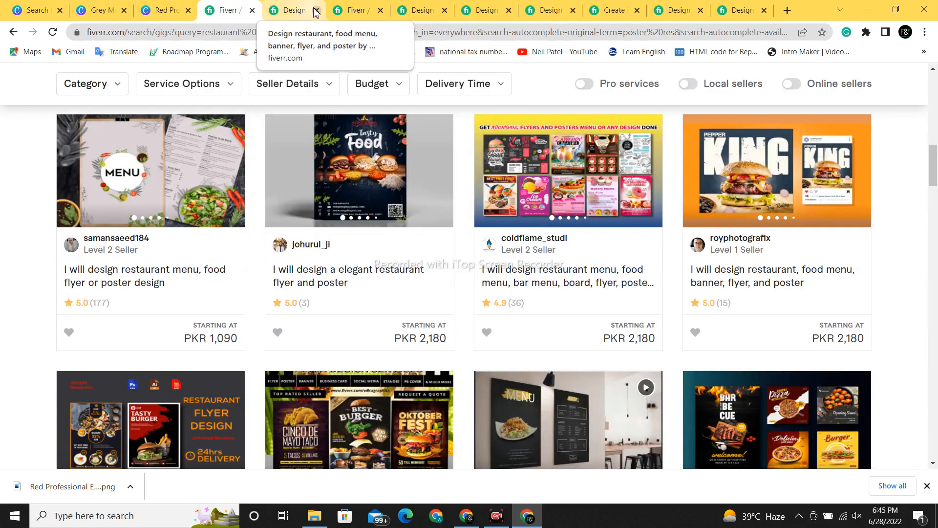